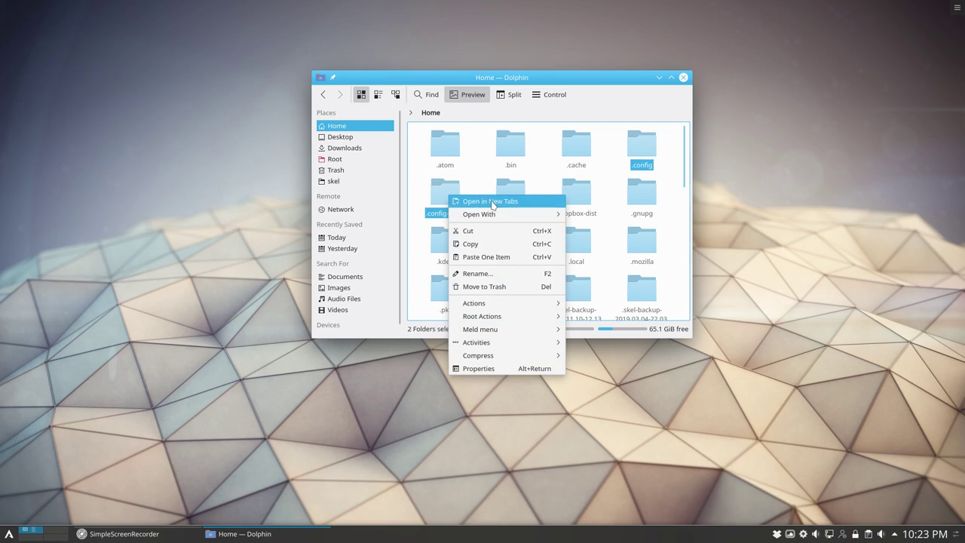
- Compare the selected .config and .config-mine folders in Kompare, dismissing the parsing error and maximizing the comparison window
mouse_move(562, 304)
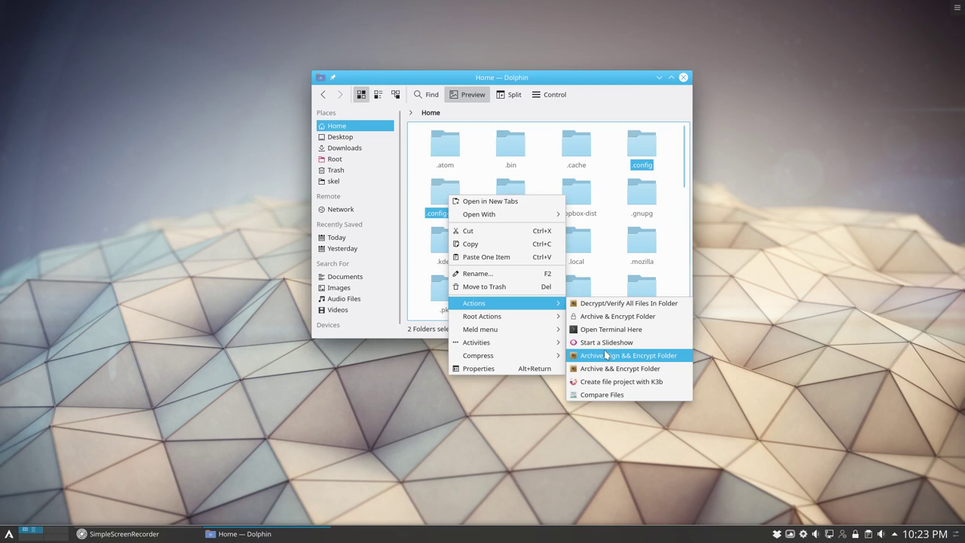
click(609, 393)
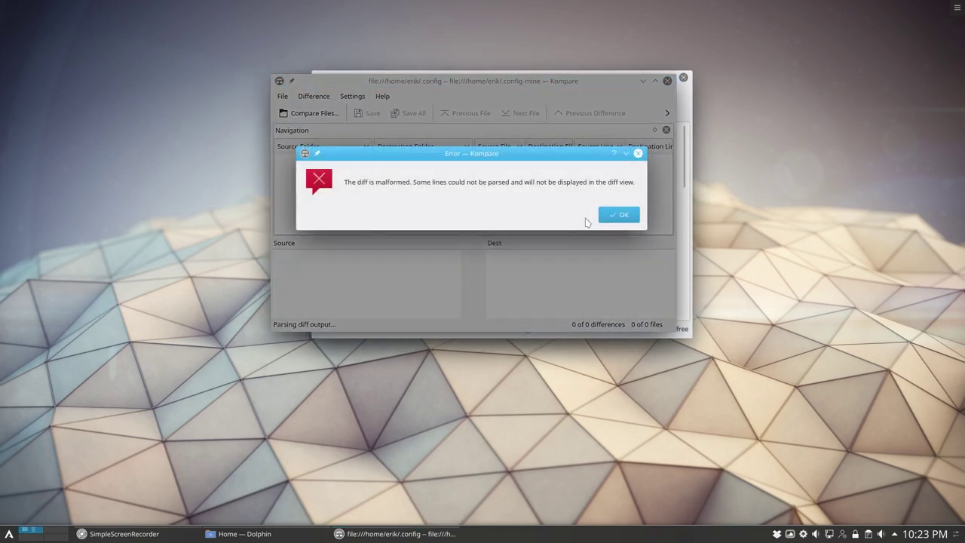
click(620, 215)
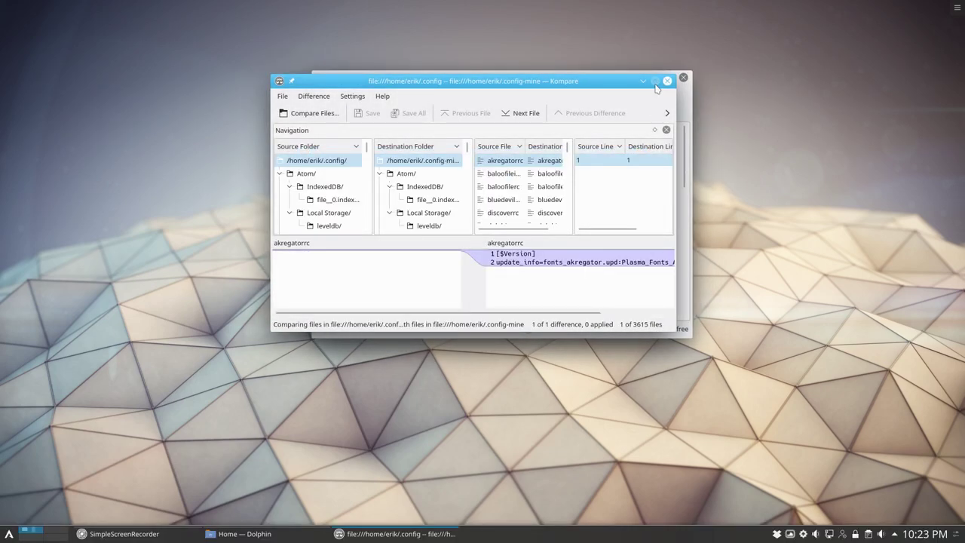
click(654, 80)
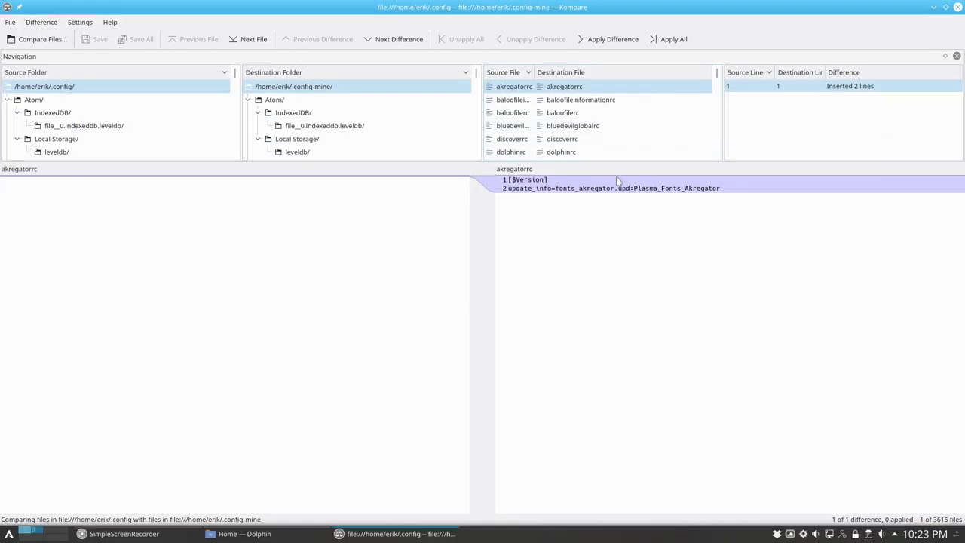
- Review the differences of the configuration files one after another, up to kglobalshortcutsrc, and close the comparison
click(519, 99)
click(519, 113)
click(519, 125)
click(520, 139)
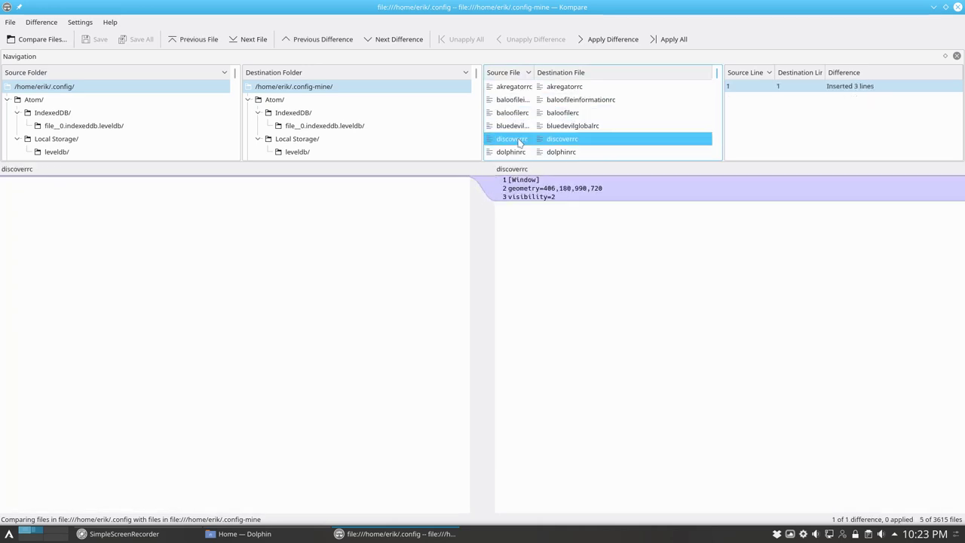
click(519, 151)
click(519, 152)
click(519, 152)
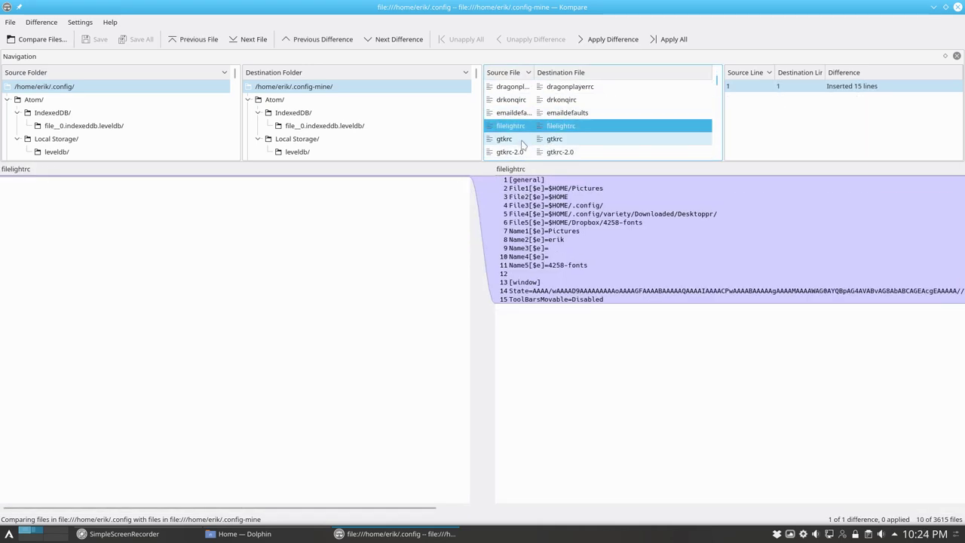
click(520, 152)
click(520, 151)
click(519, 151)
click(520, 151)
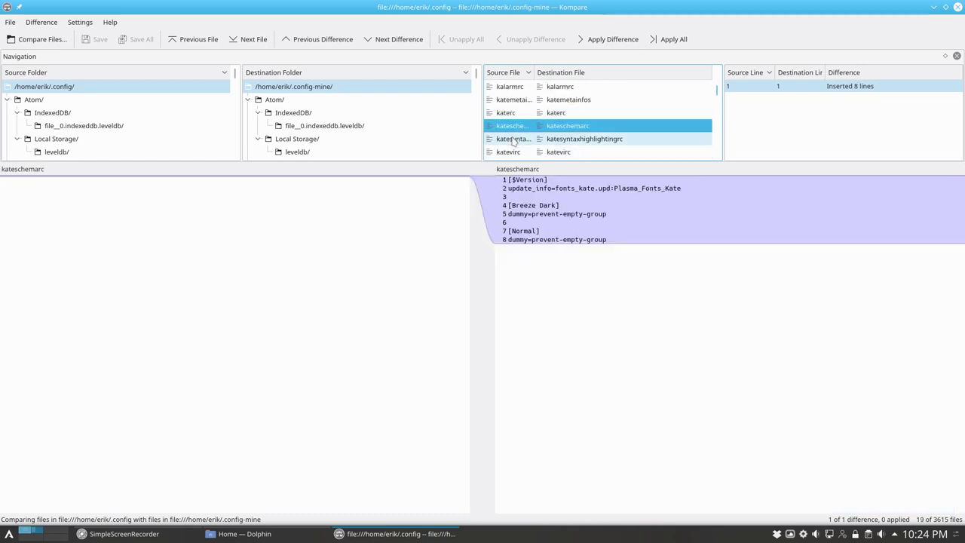
click(520, 151)
click(515, 112)
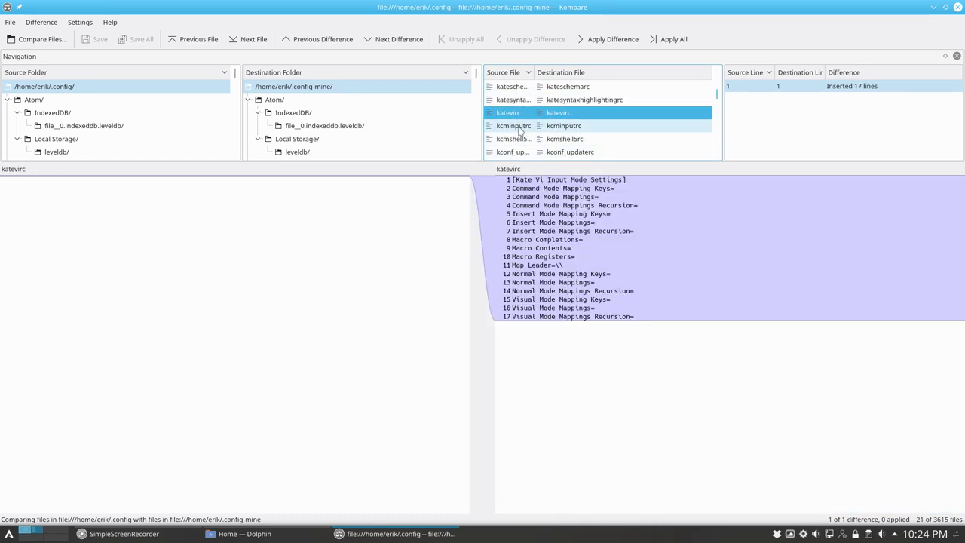
click(515, 125)
click(515, 139)
click(515, 151)
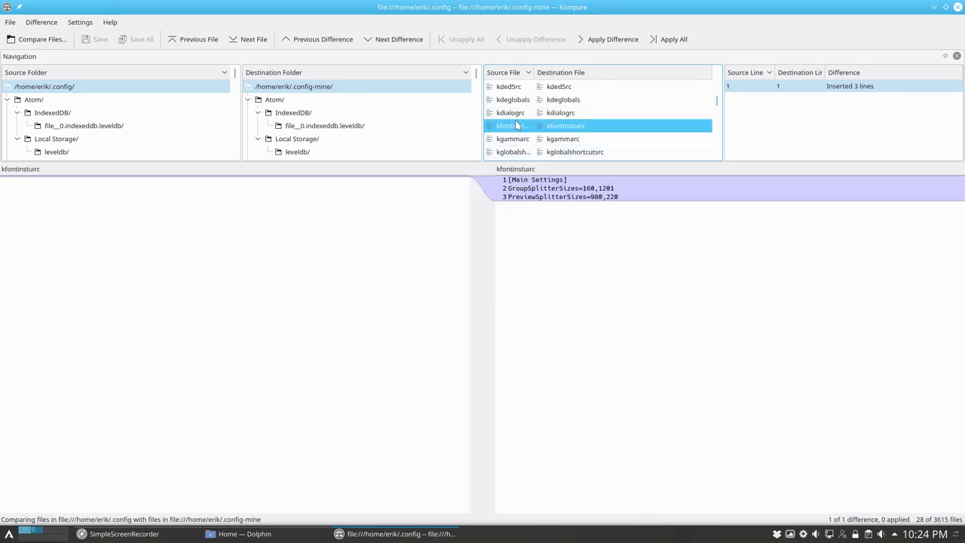
click(514, 139)
click(514, 125)
click(515, 112)
click(515, 125)
click(514, 139)
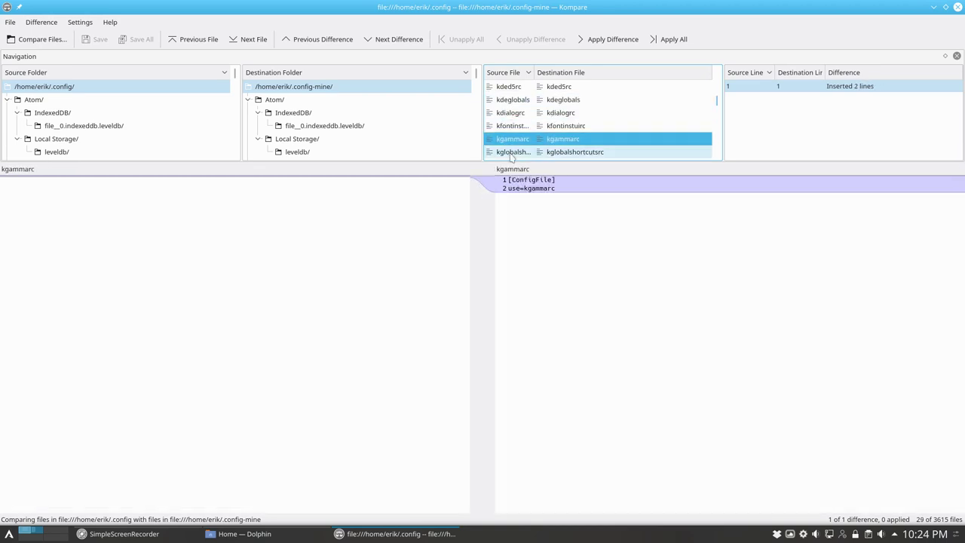
click(515, 151)
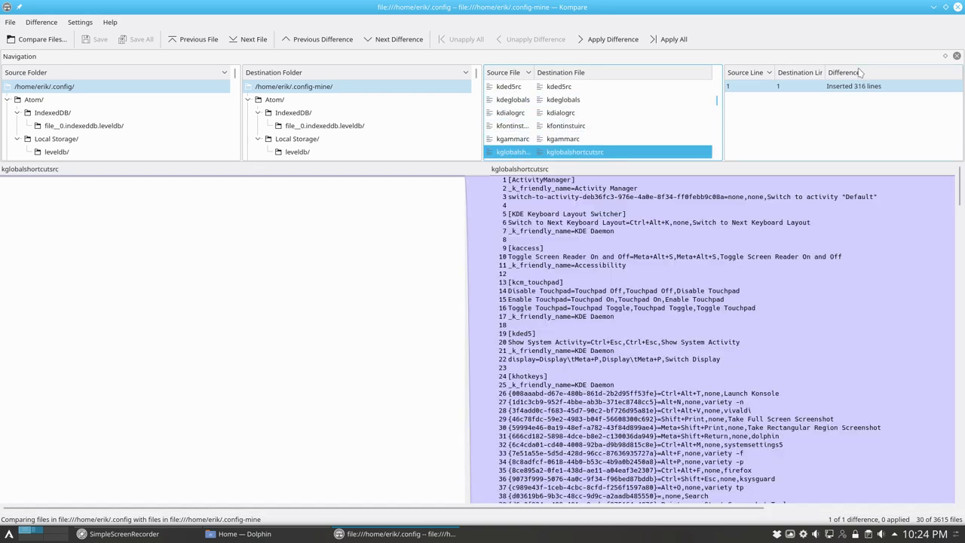
click(957, 6)
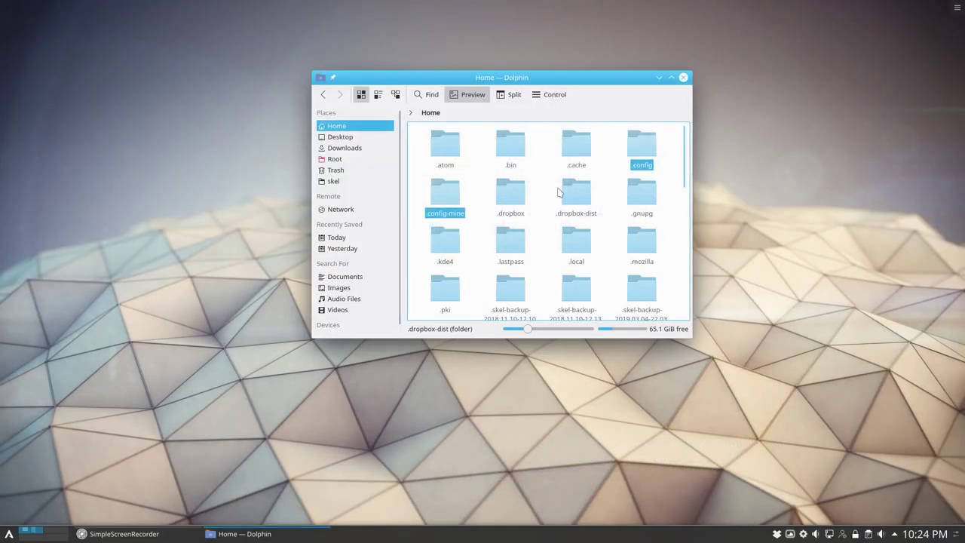
- Clear the folder selection, open the .config folder and move its window aside to free desktop space for a terminal
click(484, 187)
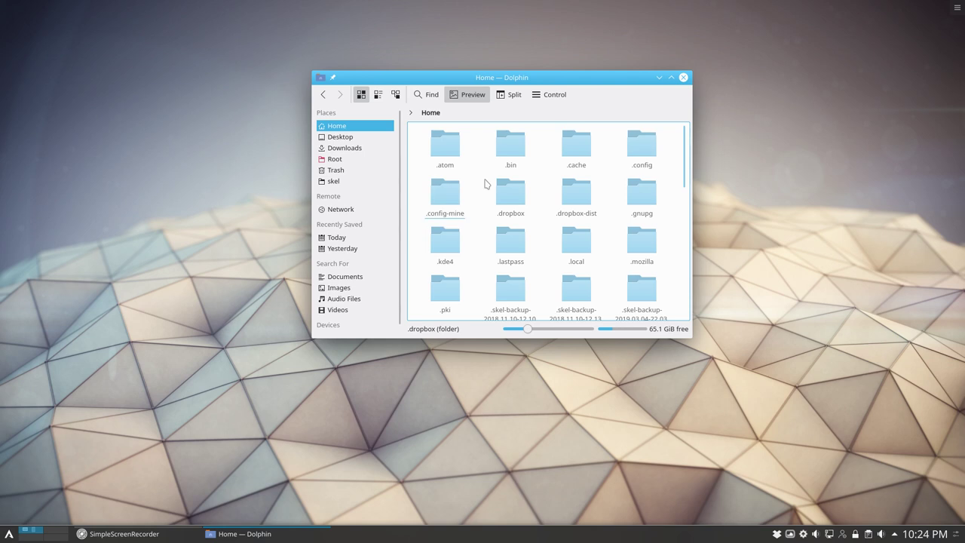
click(629, 150)
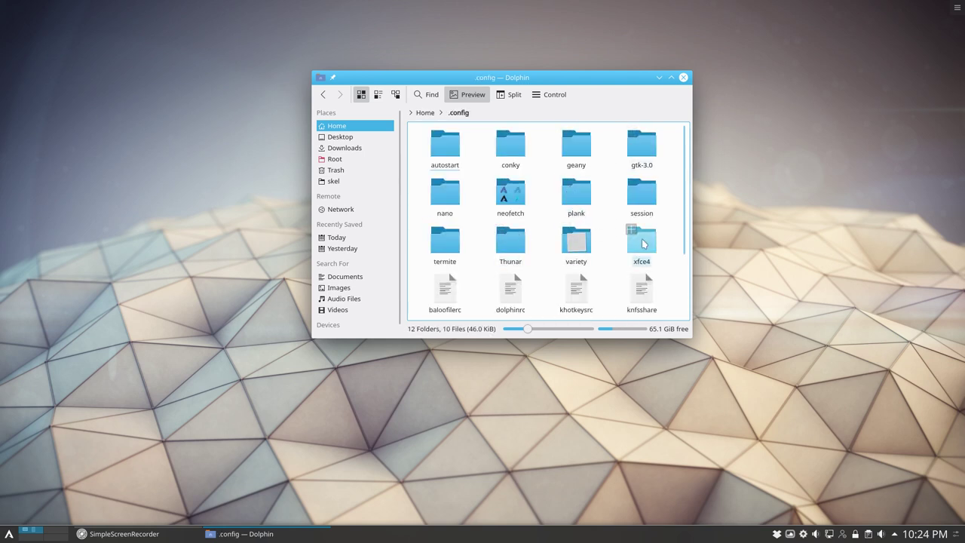
drag(529, 78, 792, 30)
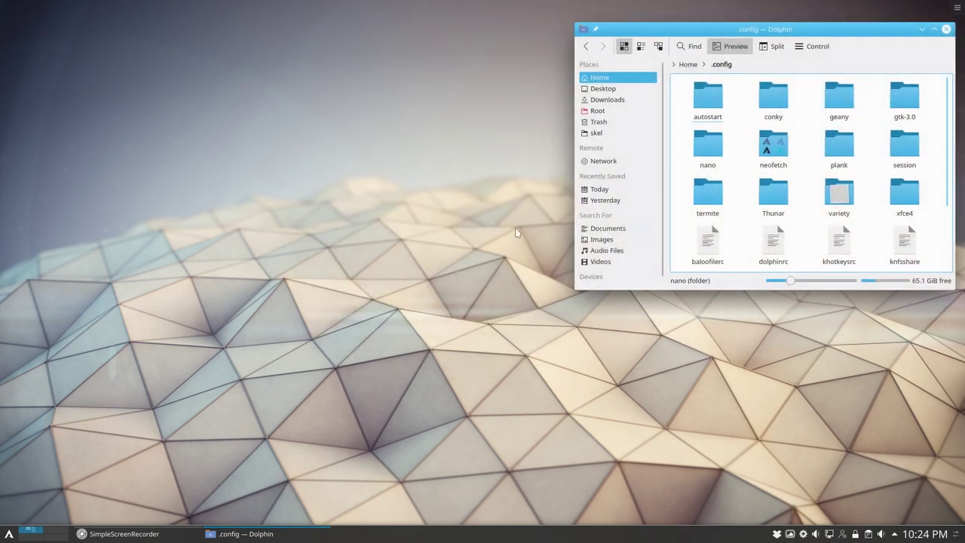
- Open a terminal and install the arcolinux-qt5-plasma-git package with sudo pacman -S, entering the sudo password and accepting the installation
click(459, 241)
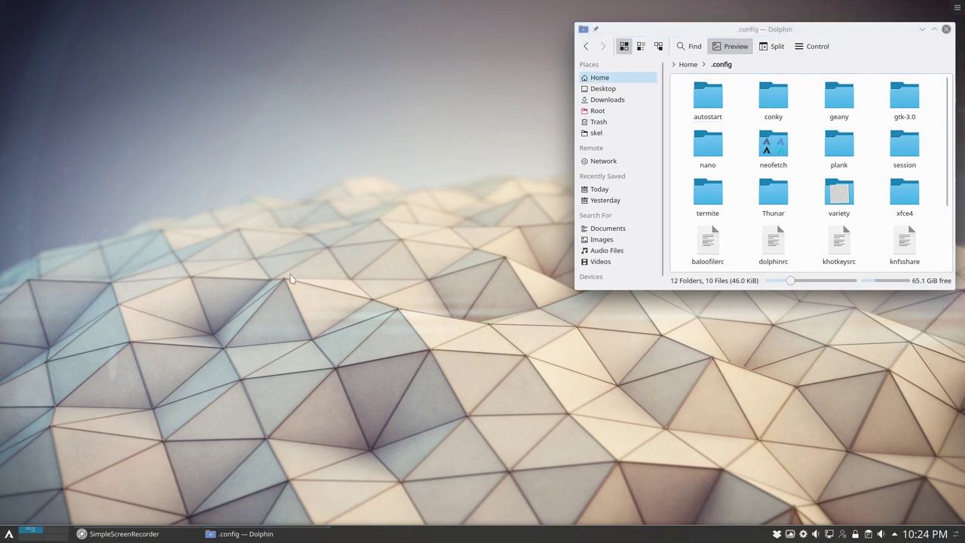
key(ctrl+alt+t)
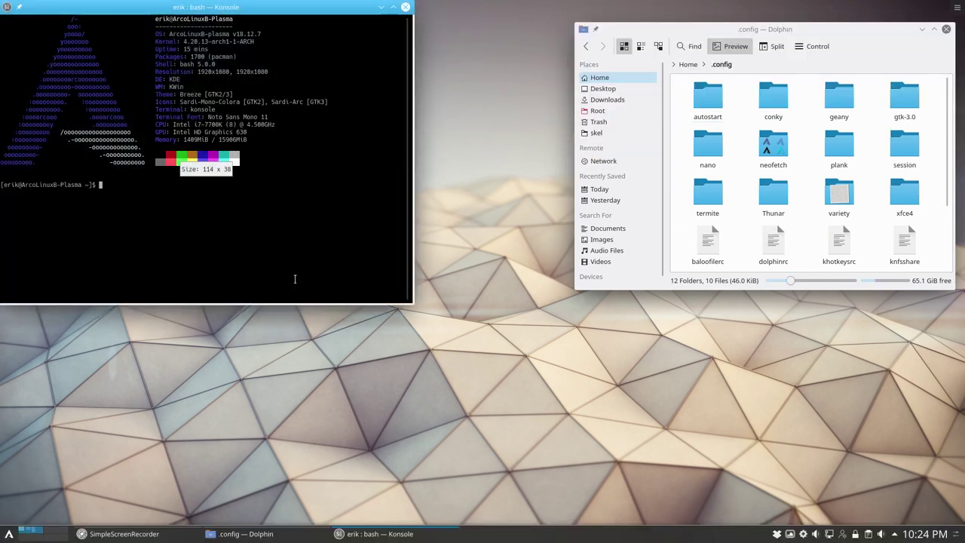
text(sudo pacman )
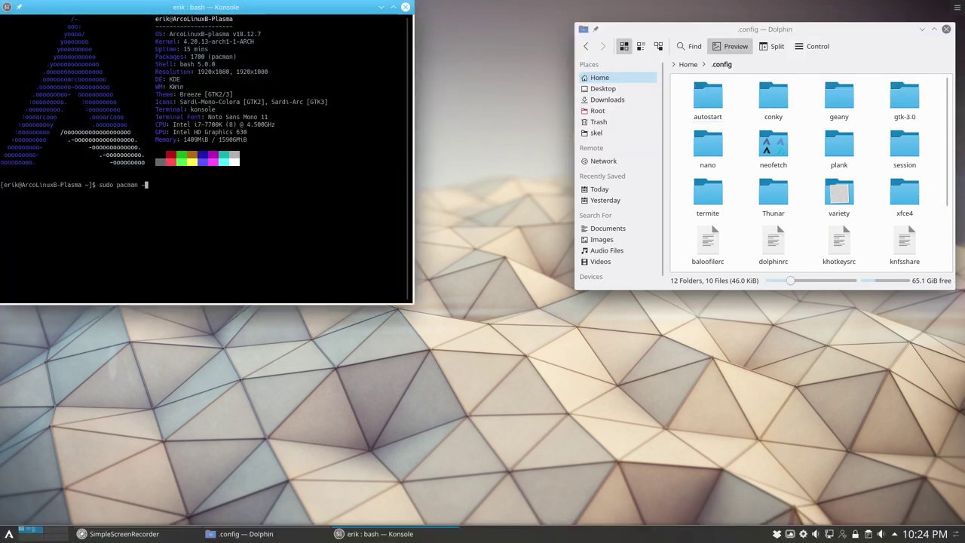
text(-S arcolinux-s)
key(BackSpace)
text(qt5-pl)
key(Tab)
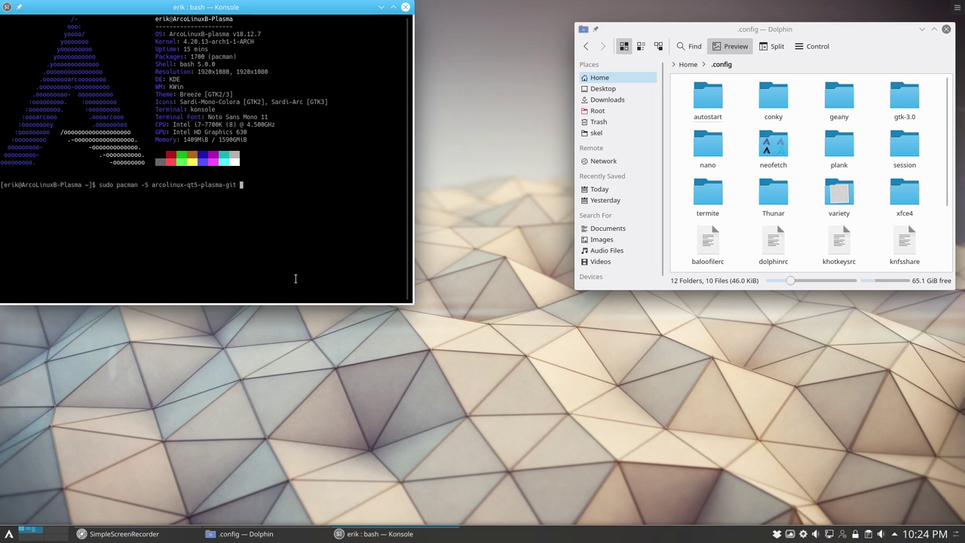
key(Return)
key(Return)
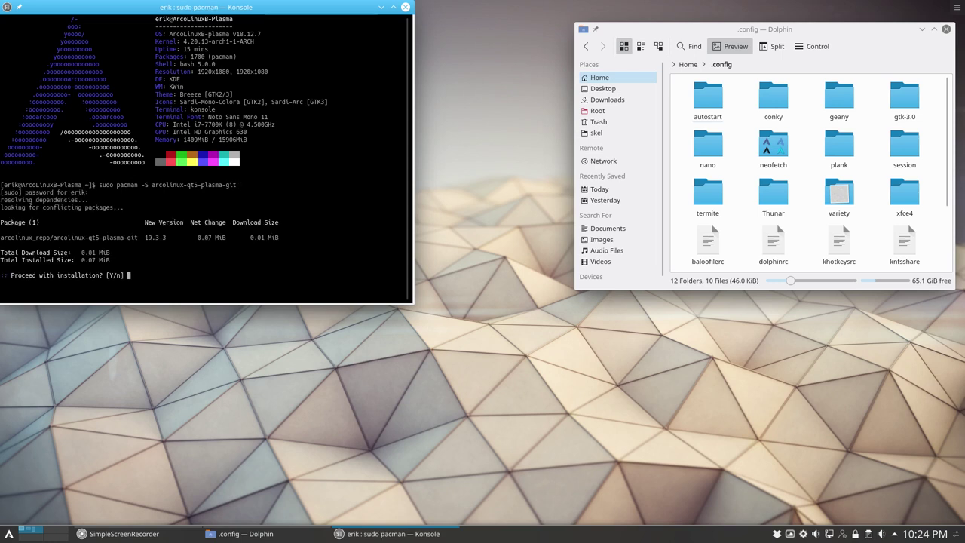
key(Return)
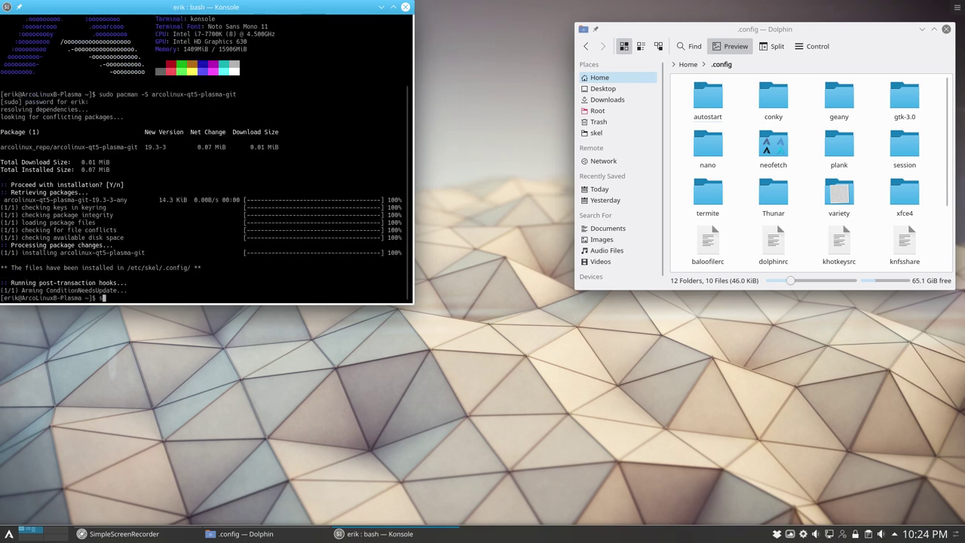
- Place the .config folder window beside the terminal and run the skel command
double_click(834, 30)
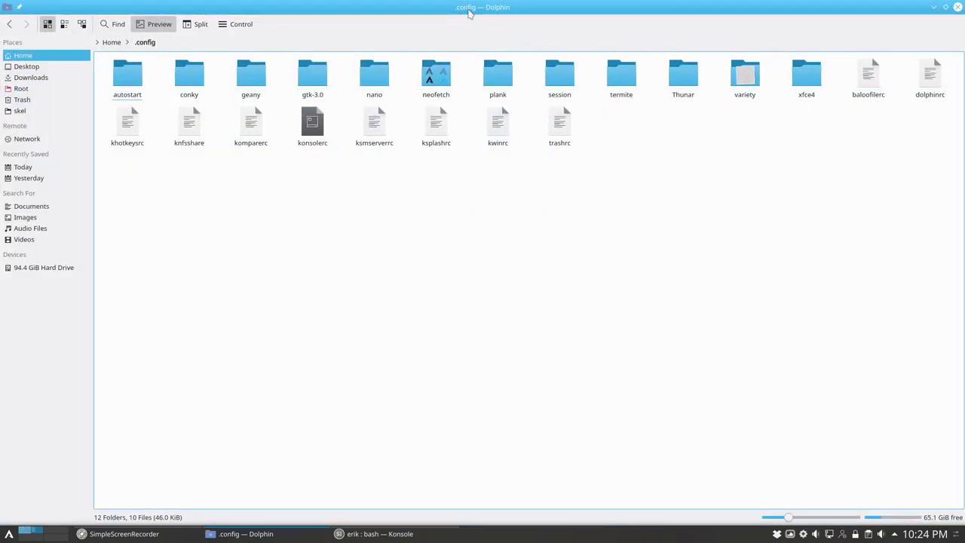
drag(469, 11, 654, 43)
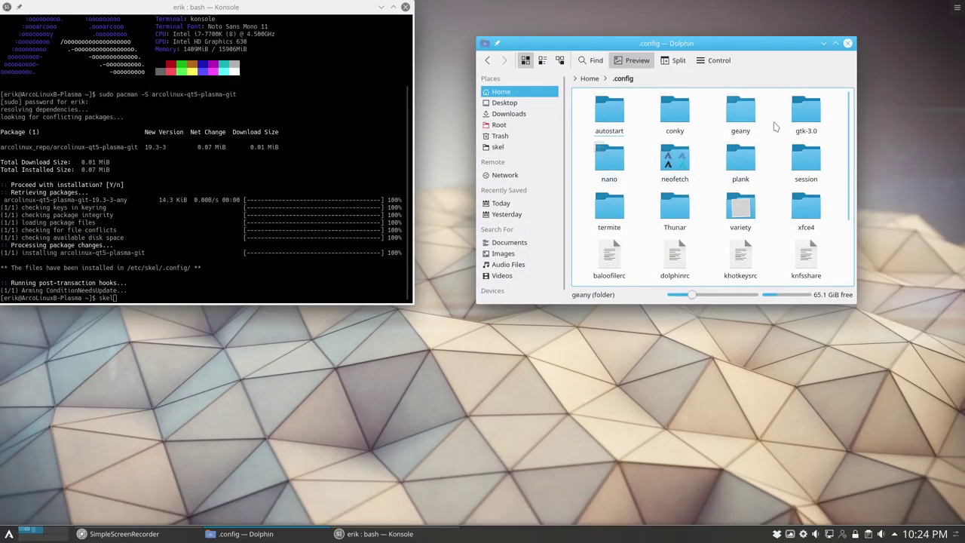
click(249, 282)
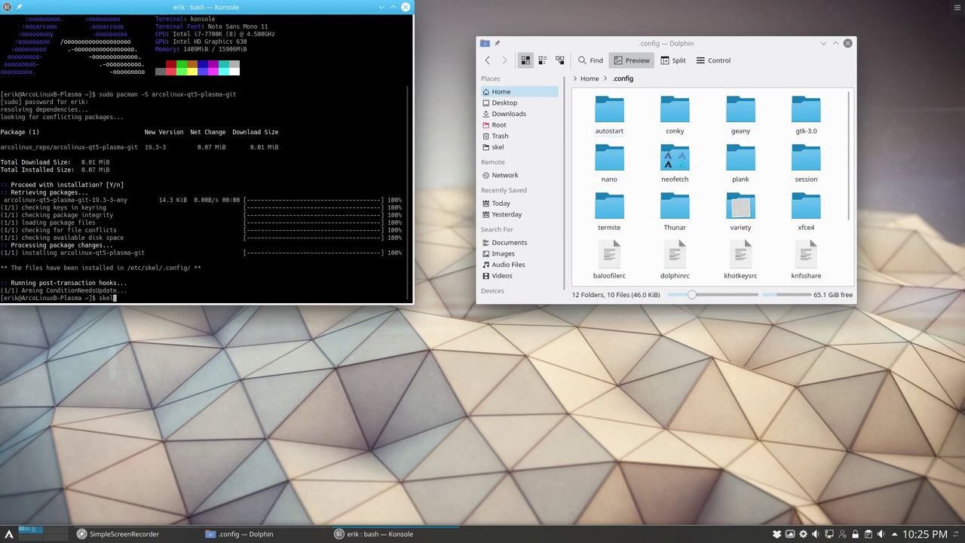
key(Return)
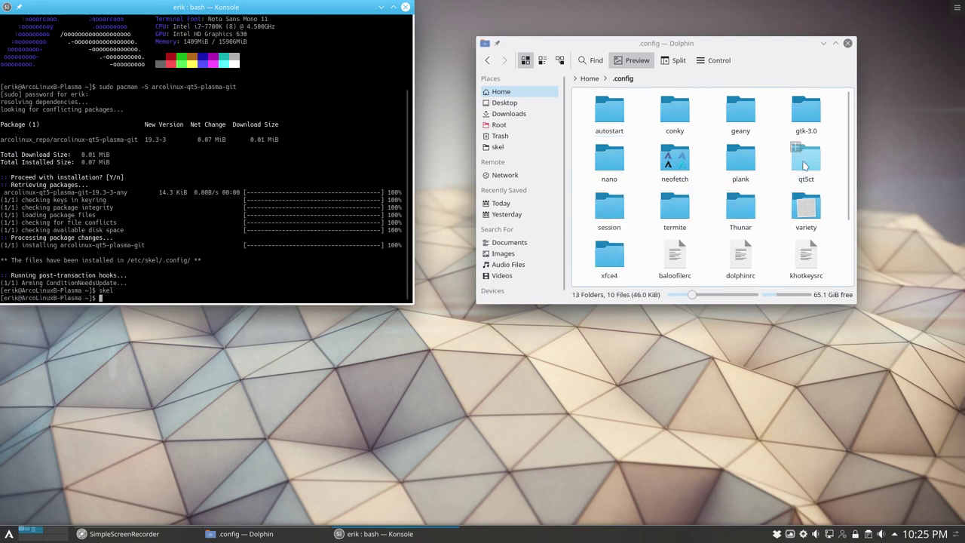
- Close the .config folder window and the terminal, and open a new file manager window on Home
click(848, 44)
click(405, 6)
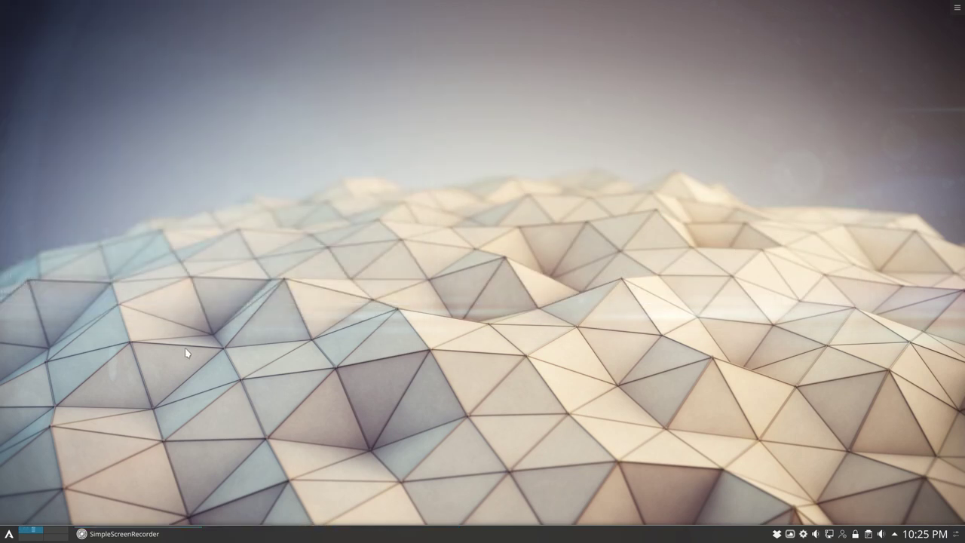
click(9, 535)
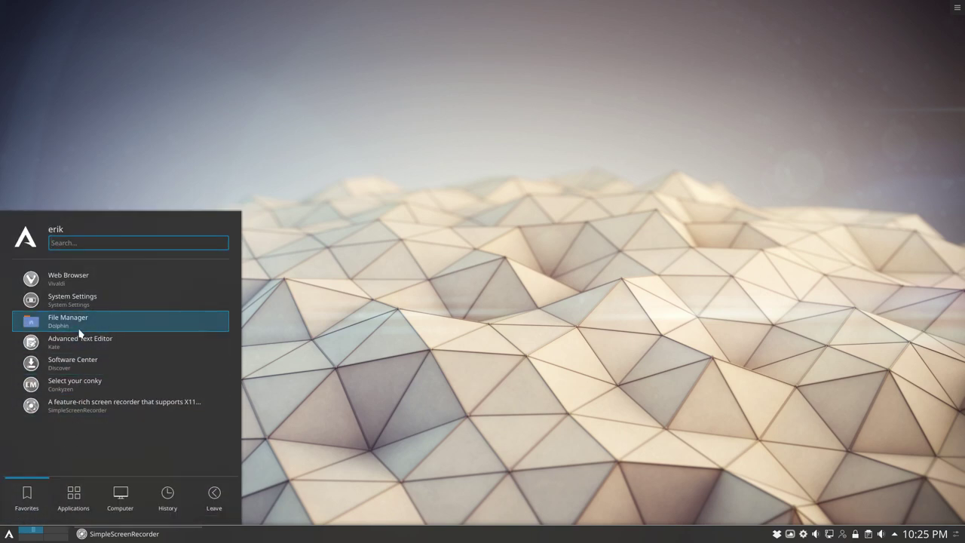
click(80, 331)
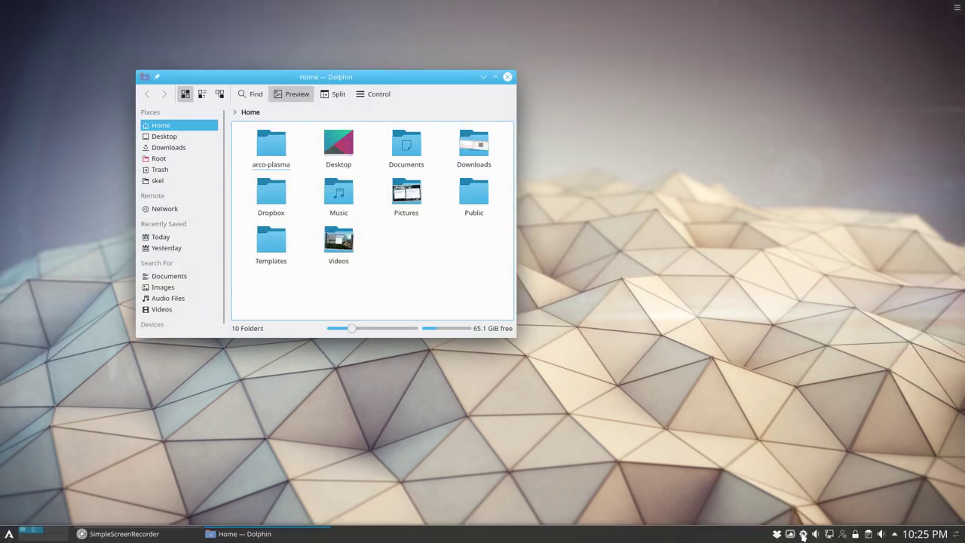
- Open the package manager, move its window fully into view and list the packages of the arcolinux_repo repository
click(803, 534)
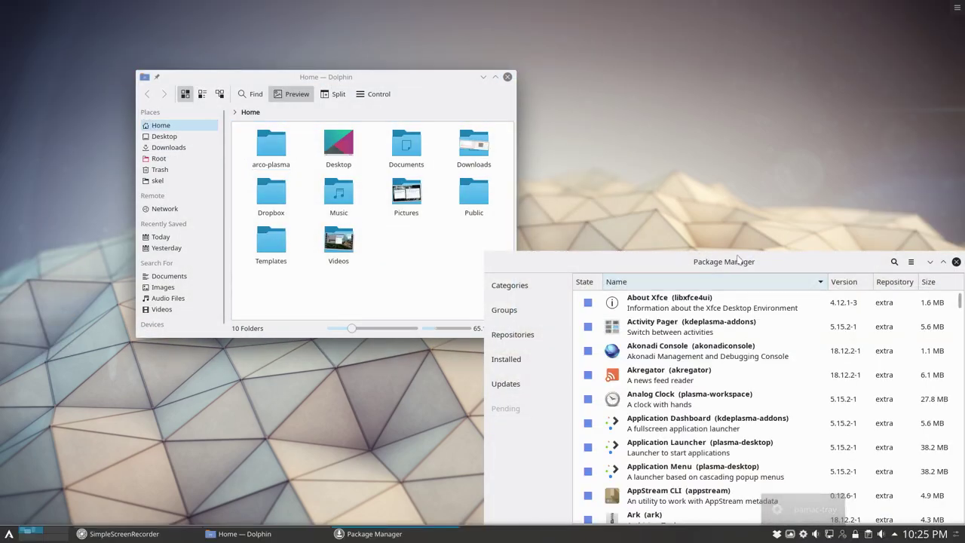
drag(738, 259, 598, 58)
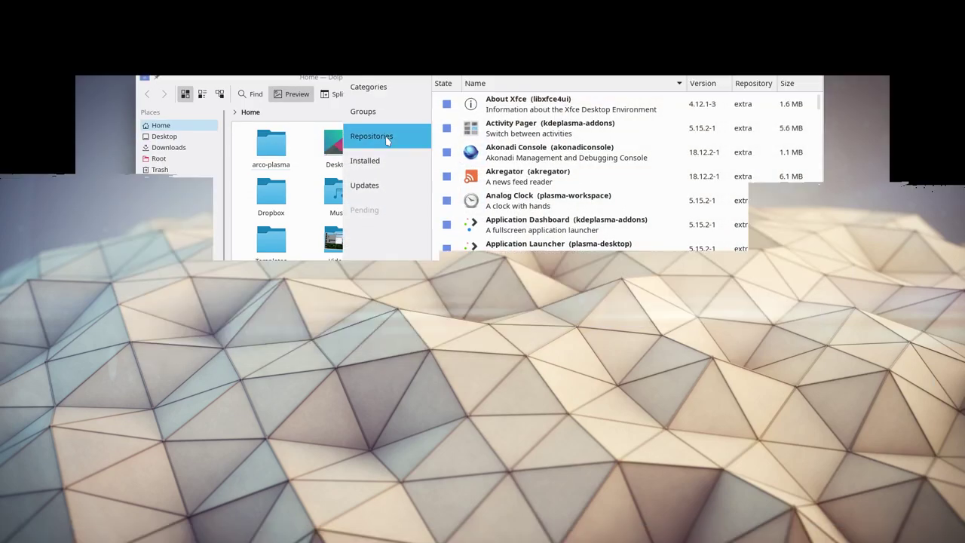
click(387, 140)
click(385, 185)
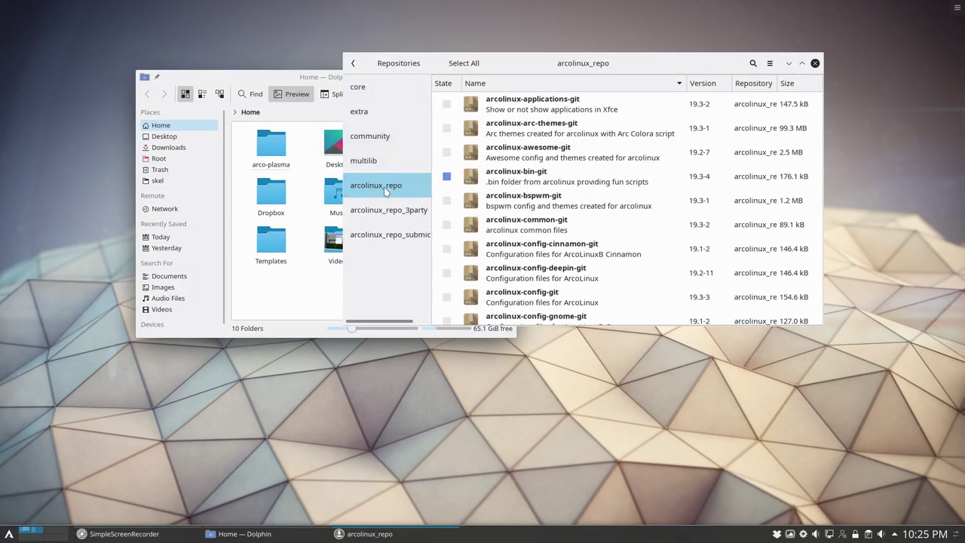
- Search the packages for plasma and sort the results by name
click(752, 62)
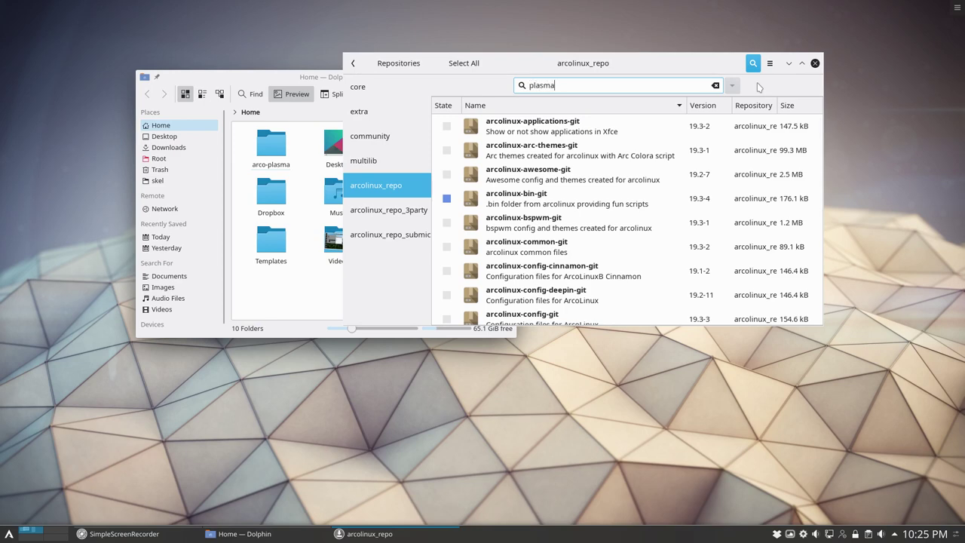
key(Return)
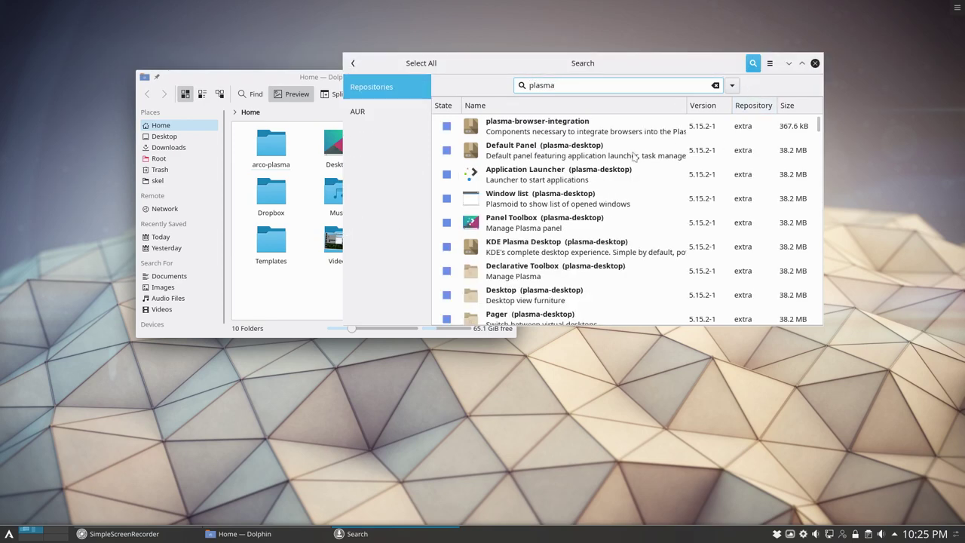
scroll(565, 173, down, 5)
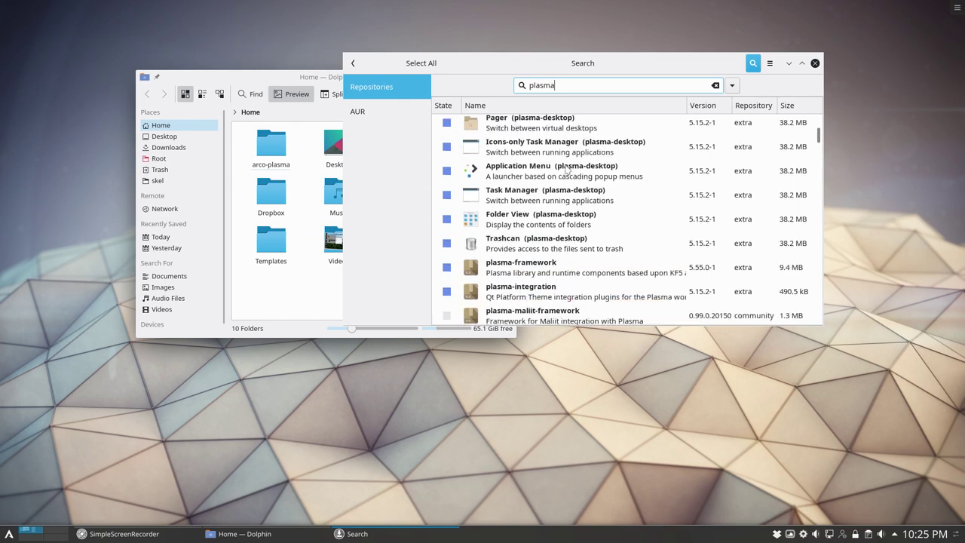
scroll(513, 122, up, 5)
click(513, 106)
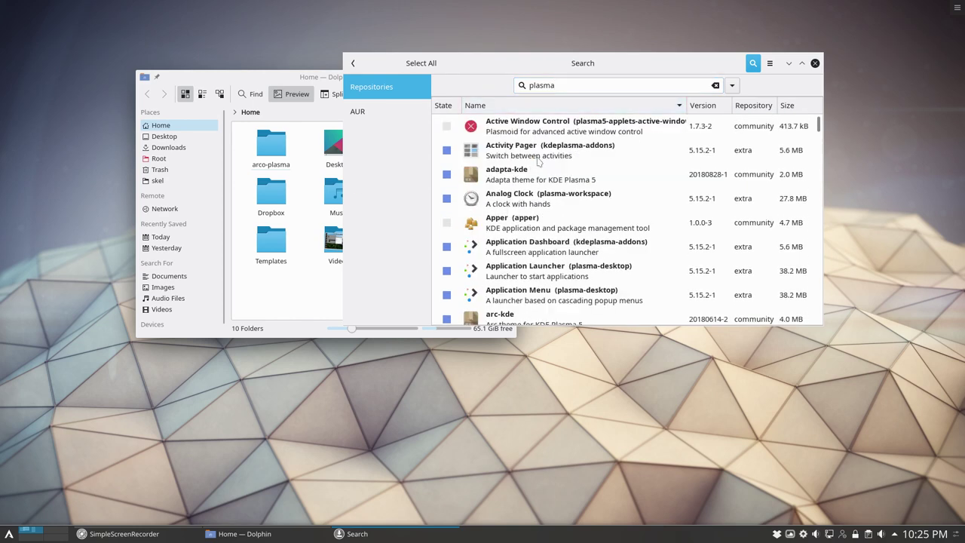
- Look through the ArcoLinux Plasma packages and mark arcolinux-lightdm-gtk-greeter-plasma for installation
scroll(537, 160, down, 2)
scroll(537, 160, down, 1)
scroll(538, 159, up, 1)
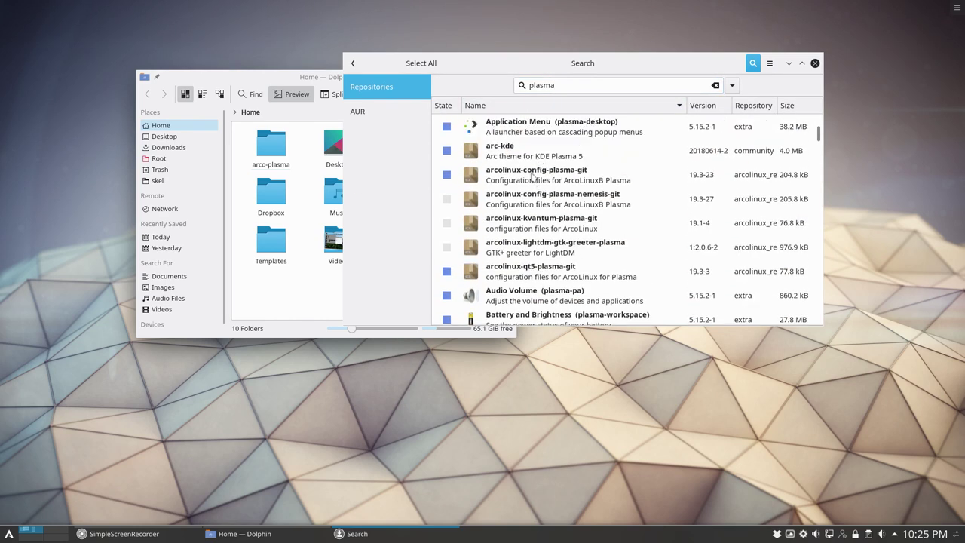
click(589, 174)
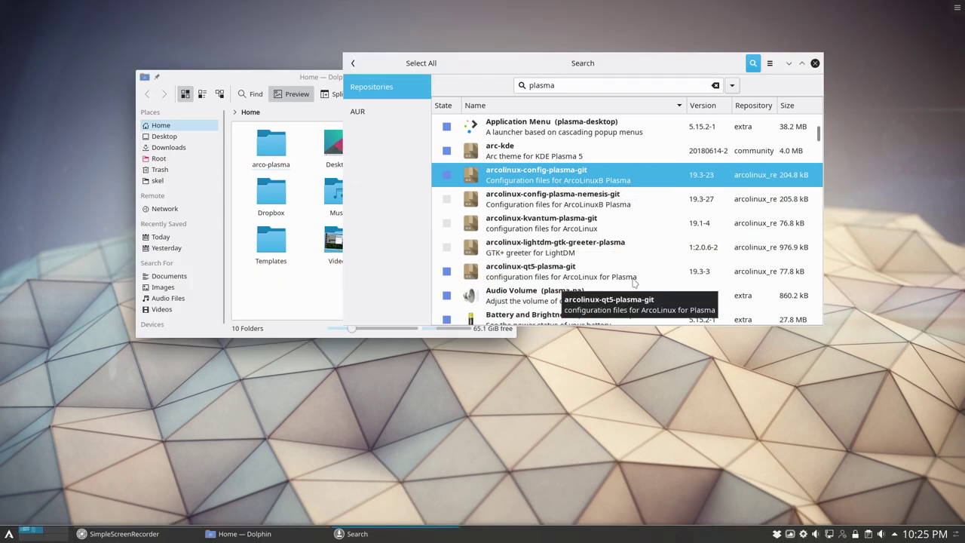
click(562, 232)
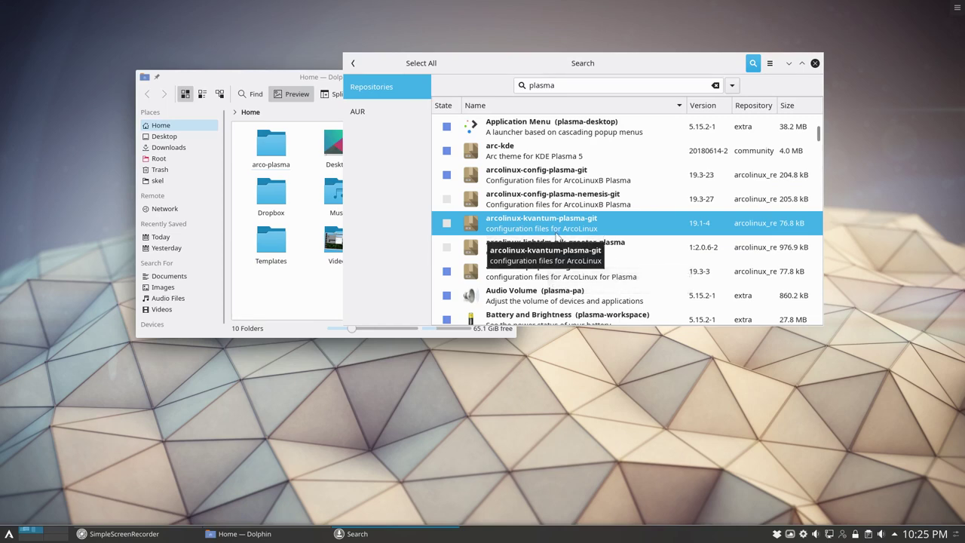
click(581, 251)
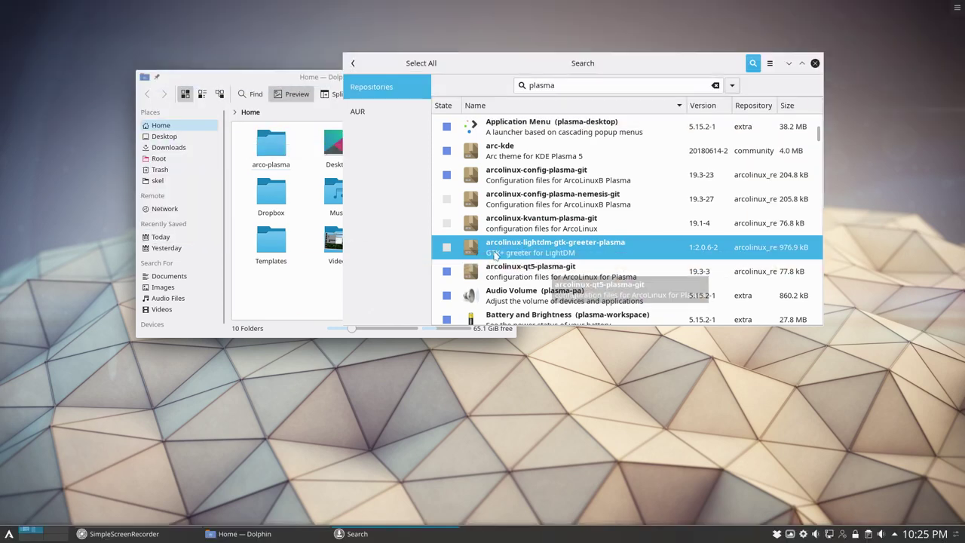
click(447, 247)
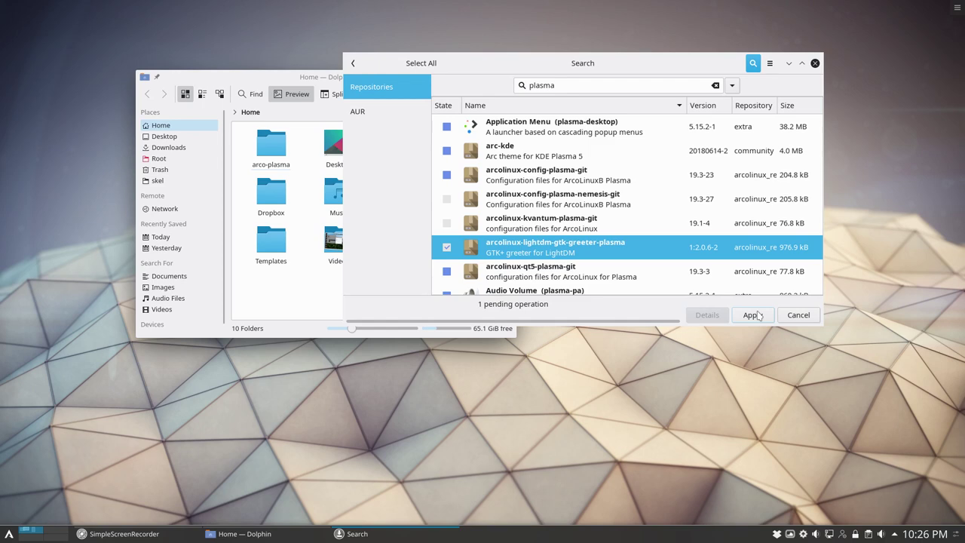
- Try to install the marked greeter package, authenticating with the account password, and dismiss the report on the transaction
scroll(645, 260, down, 2)
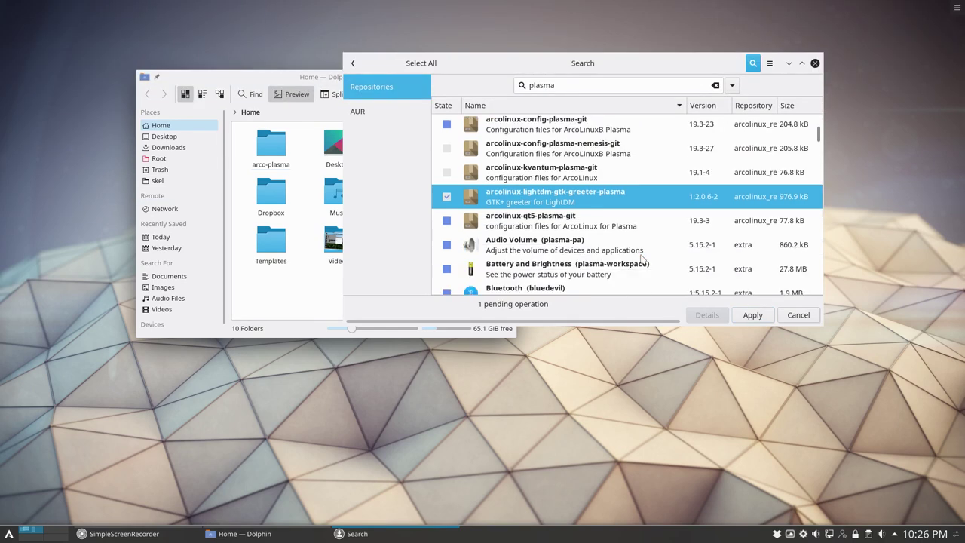
scroll(643, 259, up, 1)
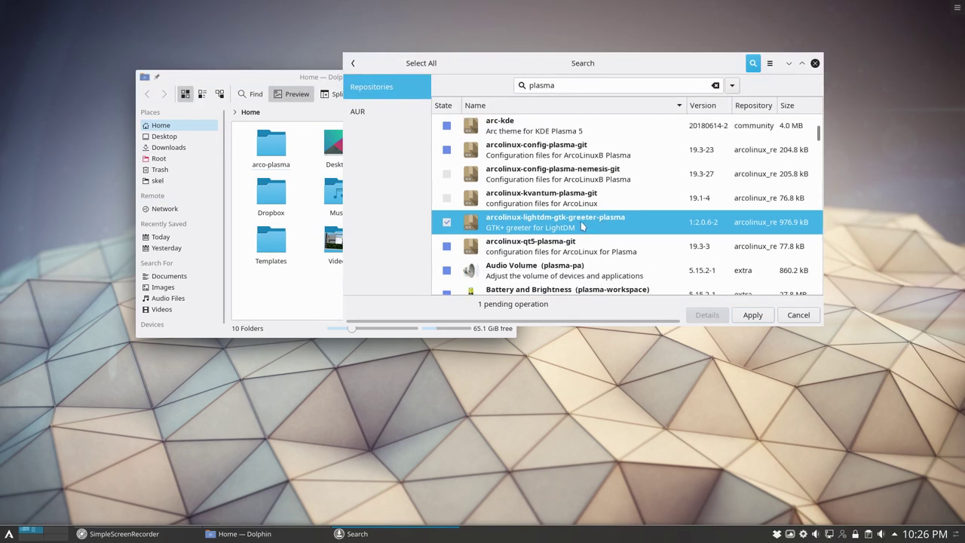
click(752, 315)
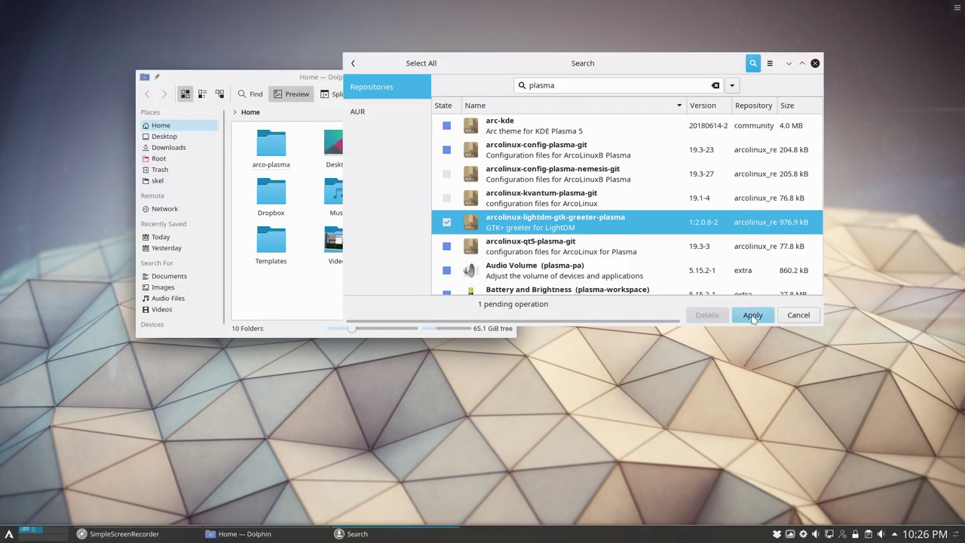
click(753, 315)
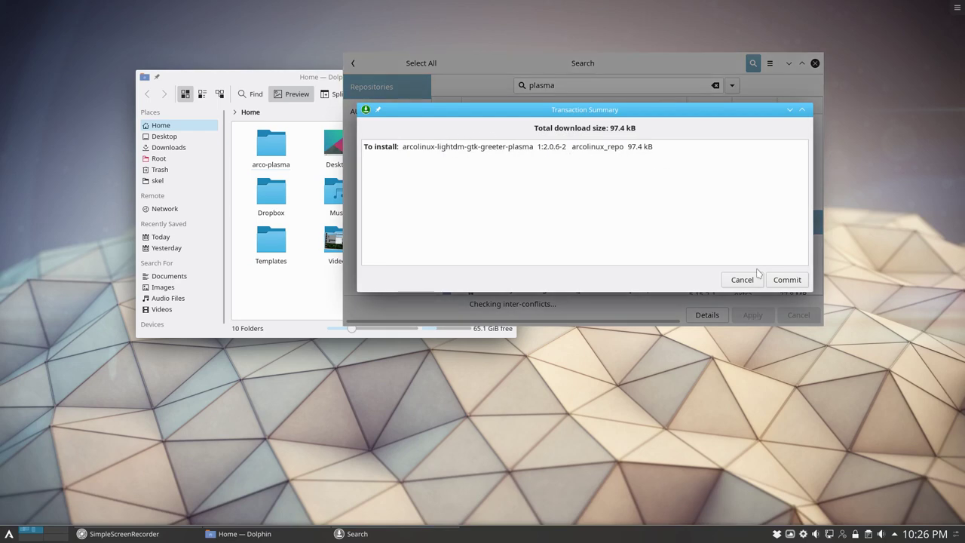
click(784, 280)
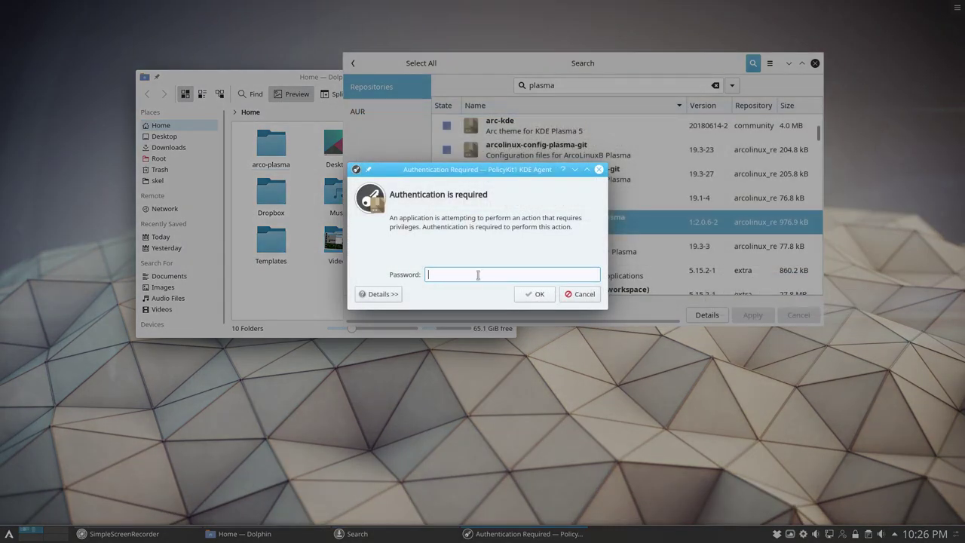
key(Return)
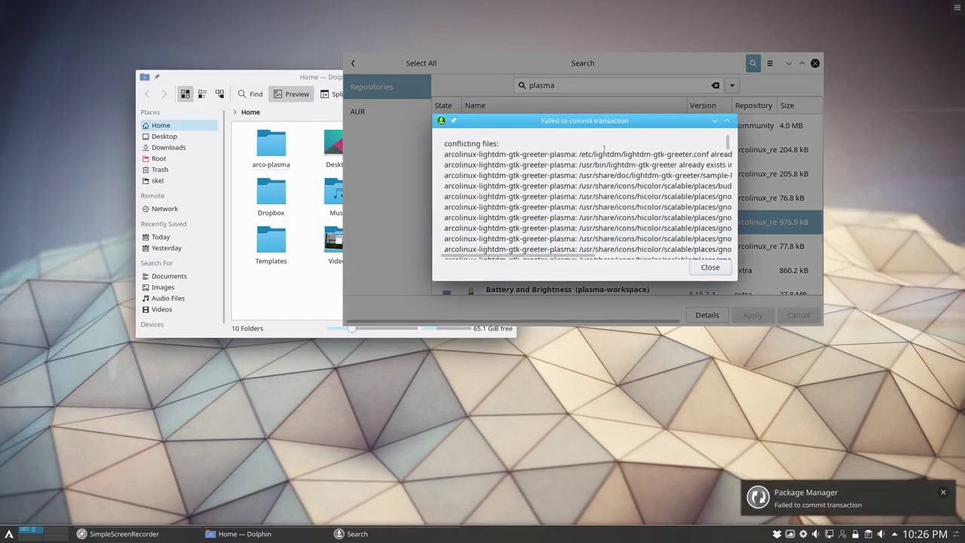
drag(613, 167, 668, 169)
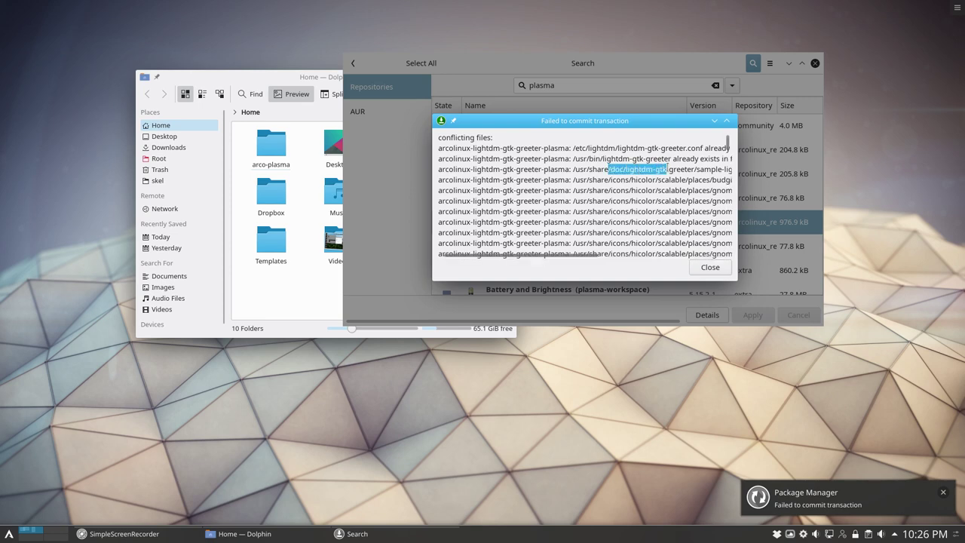
click(710, 267)
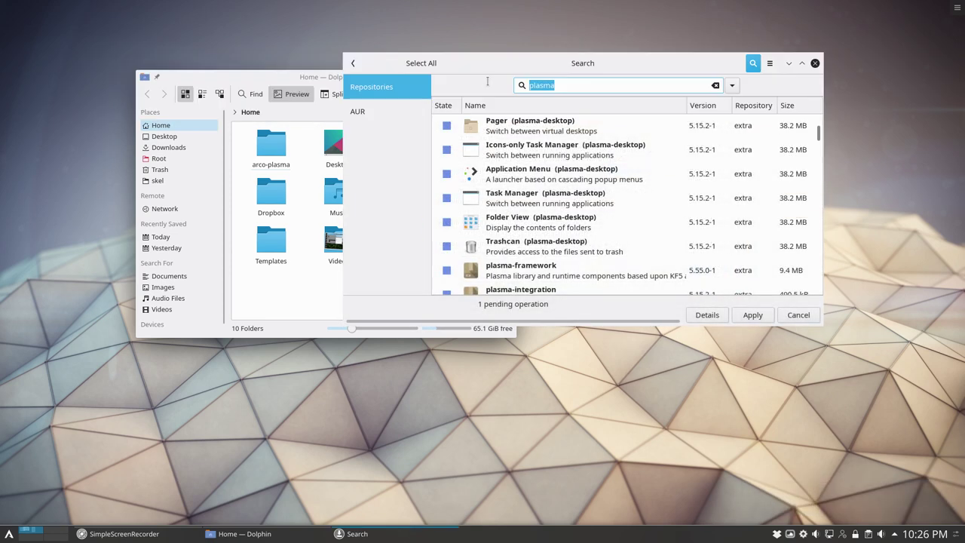
- Search for lightdm, mark arcolinux-lightdm-gtk-greeter for removal, and commit its replacement by arcolinux-lightdm-gtk-greeter-plasma
text(lightdm)
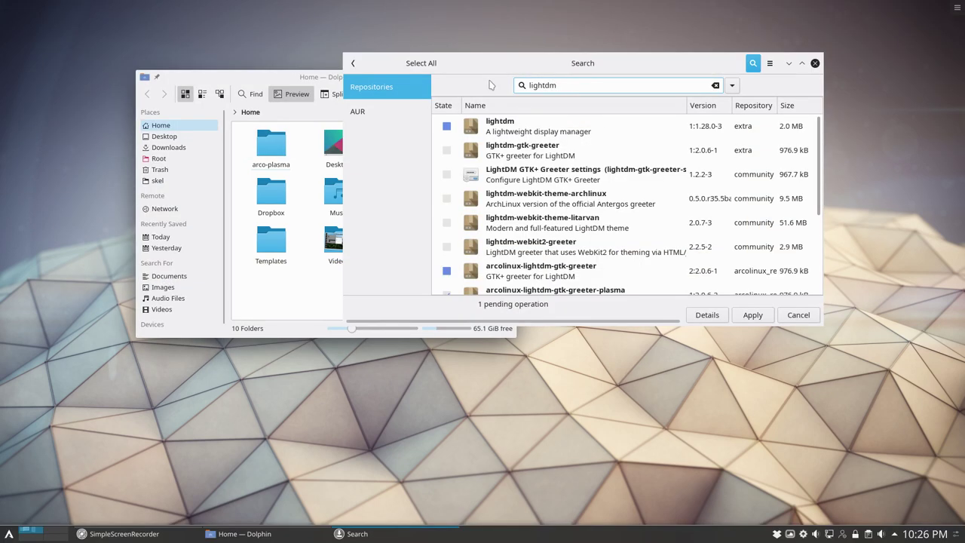
click(506, 123)
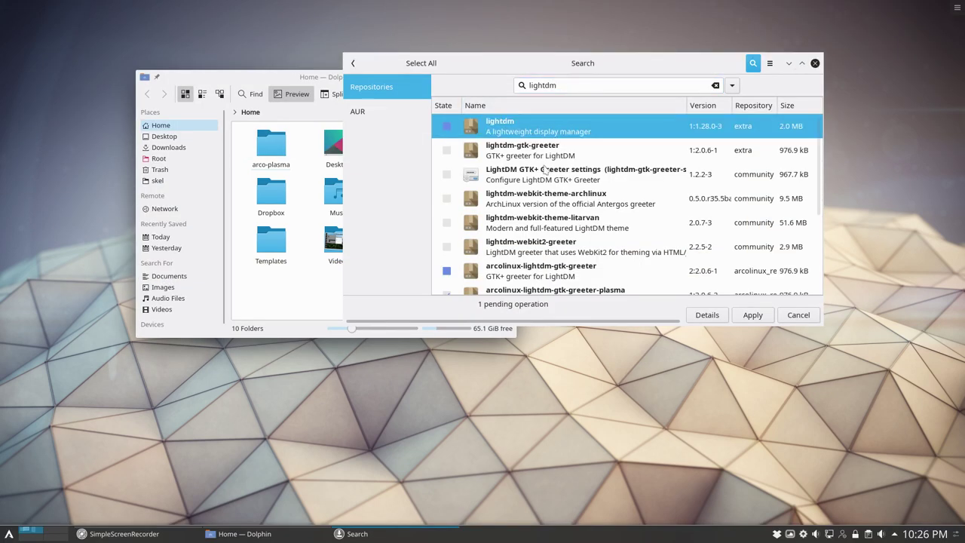
click(562, 272)
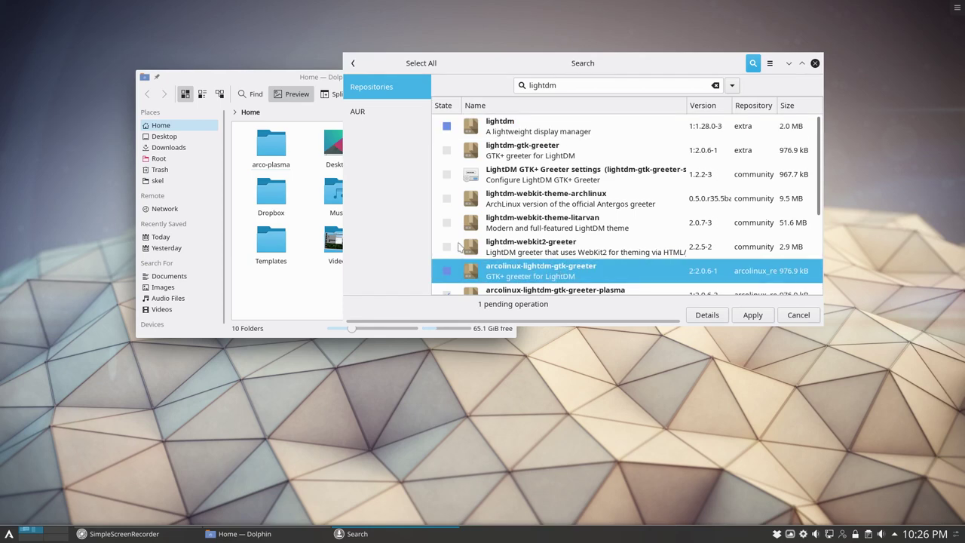
click(447, 272)
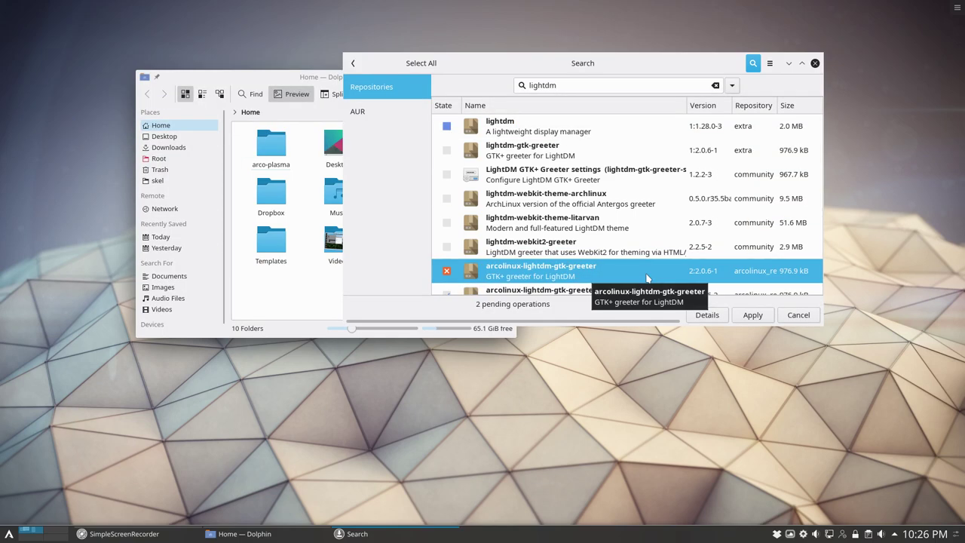
click(752, 315)
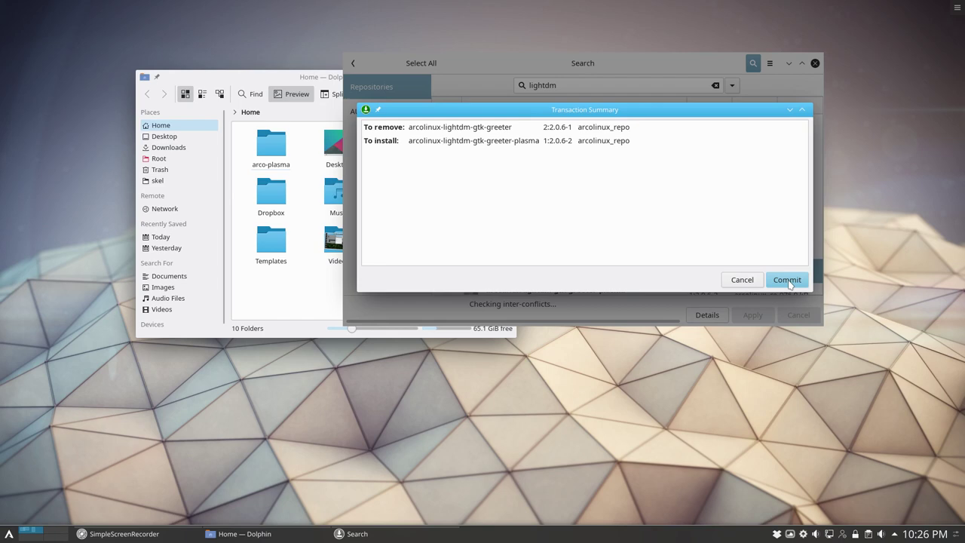
click(787, 280)
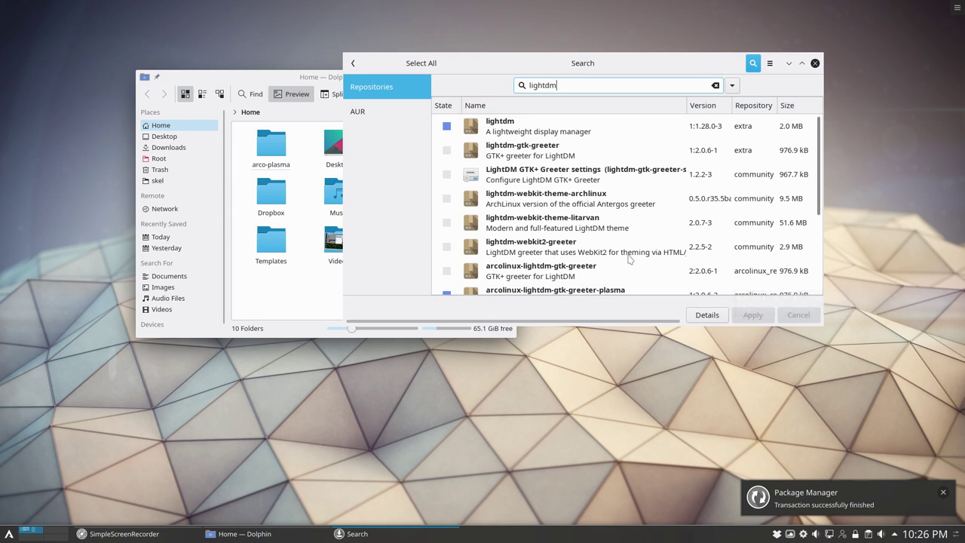
click(581, 272)
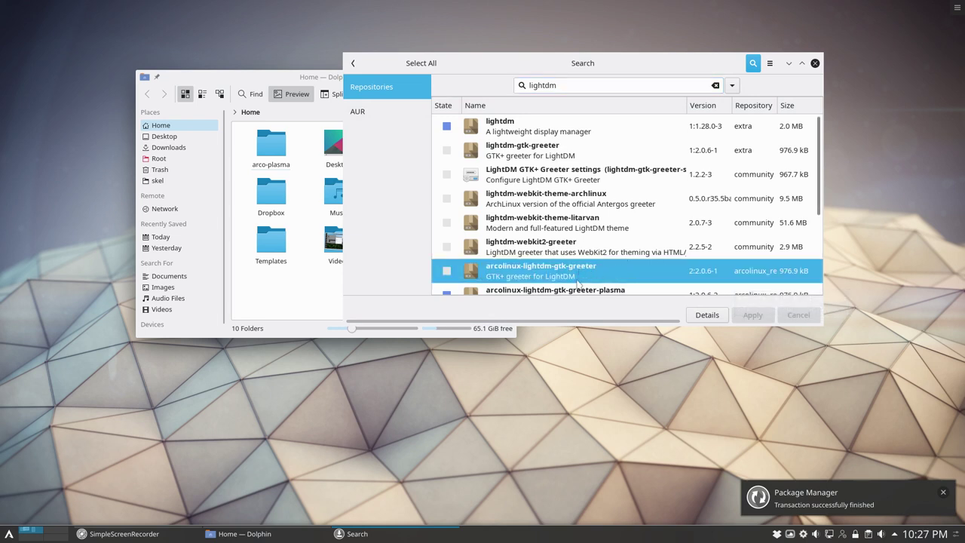
click(625, 287)
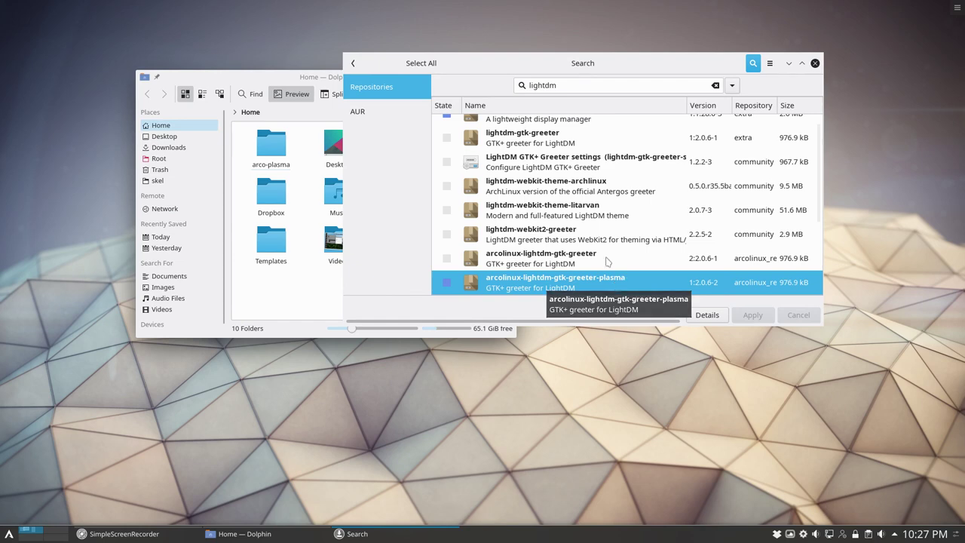
- Search the packages for grub- and install arcolinux-grub-theme-vimix-git
double_click(513, 85)
text(plasma)
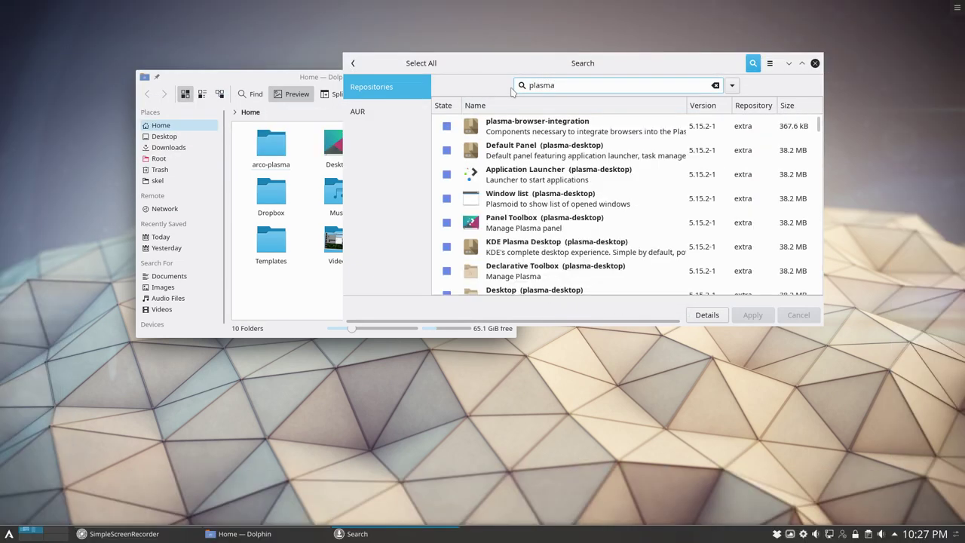
double_click(562, 85)
text(grub-)
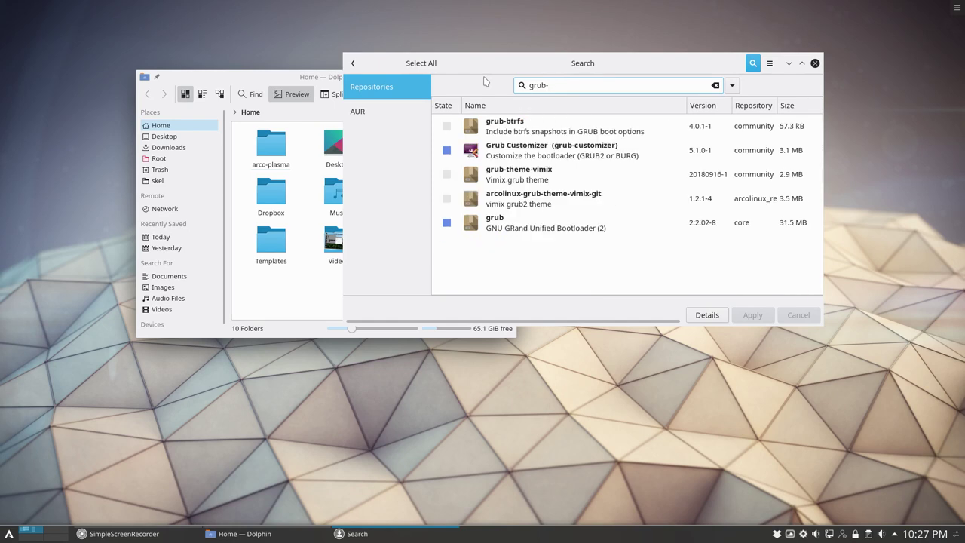
click(520, 207)
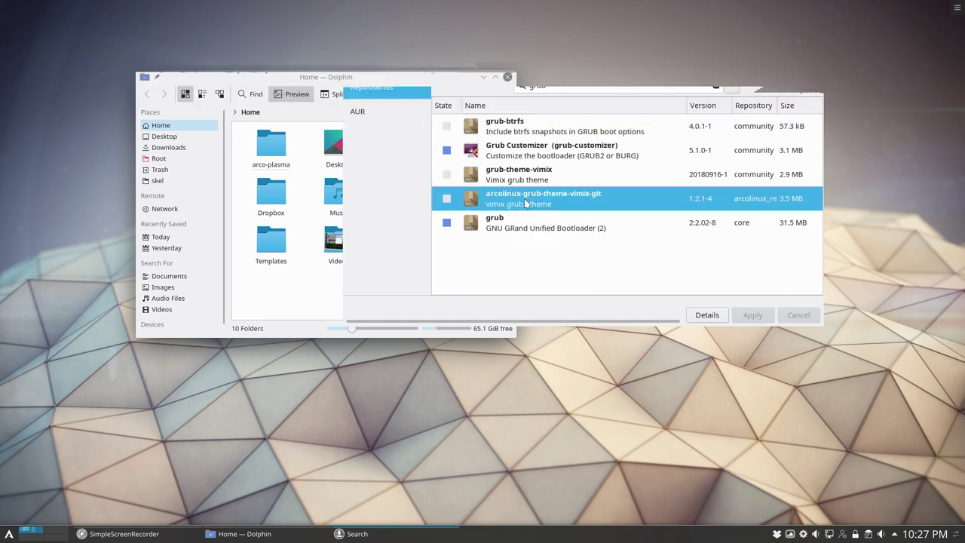
click(454, 200)
click(754, 315)
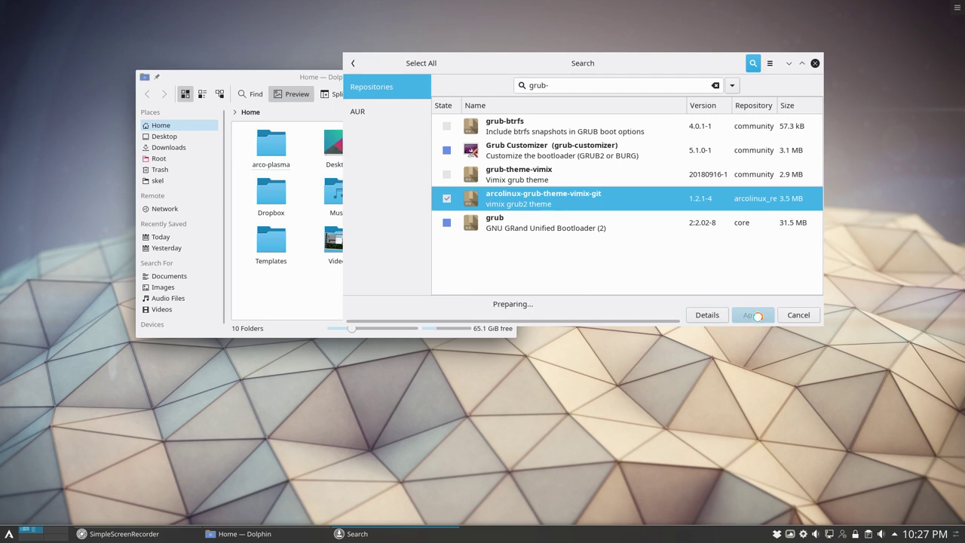
click(765, 277)
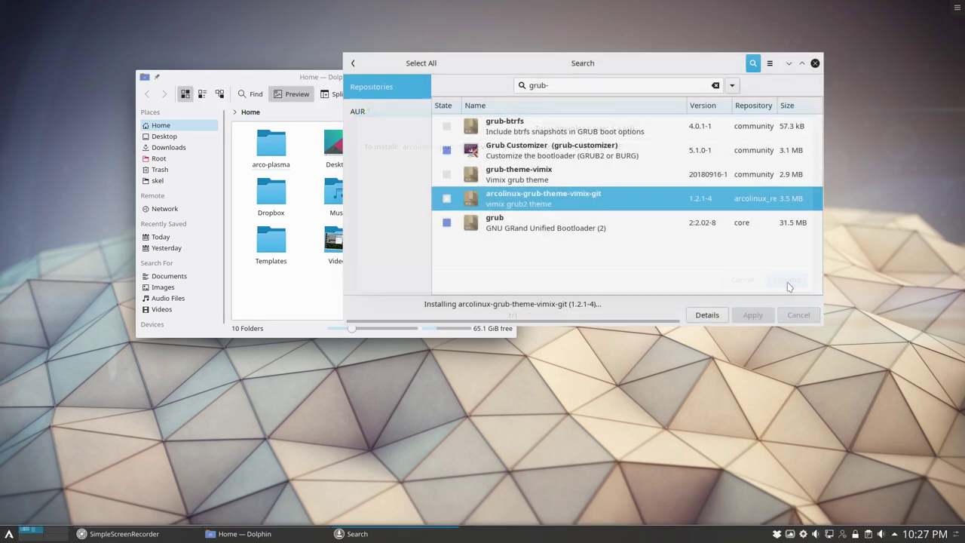
- Launch Grub Customizer and authorise it with the root password
click(6, 533)
text(grub)
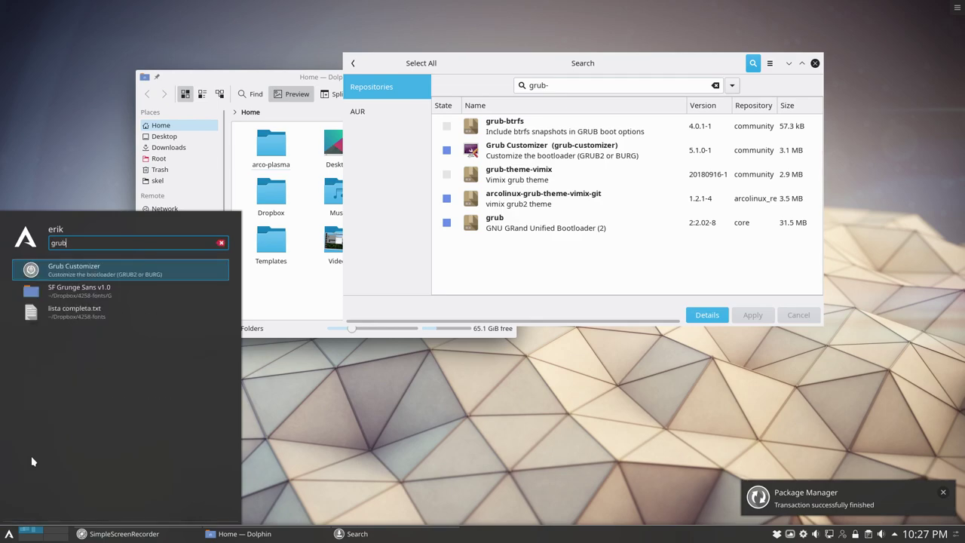
key(Return)
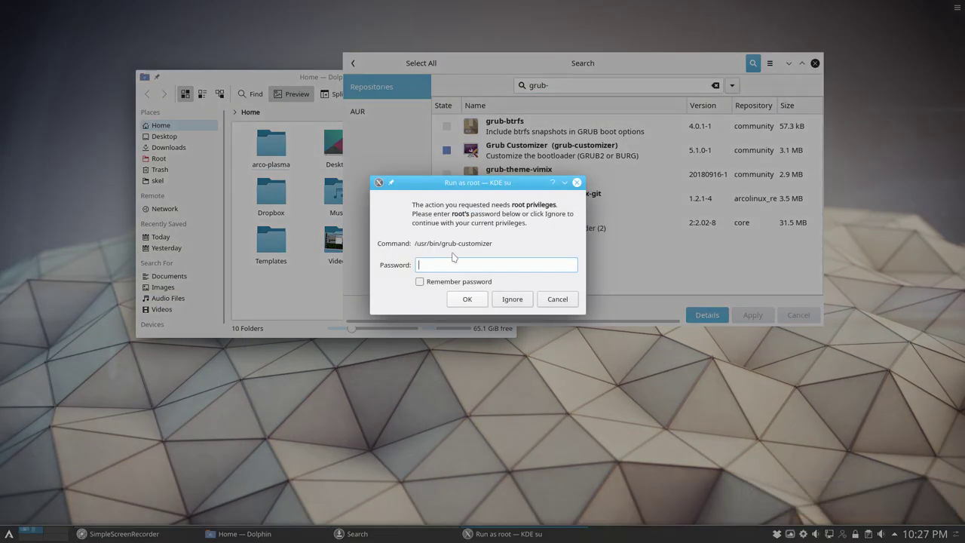
text(***)
key(Return)
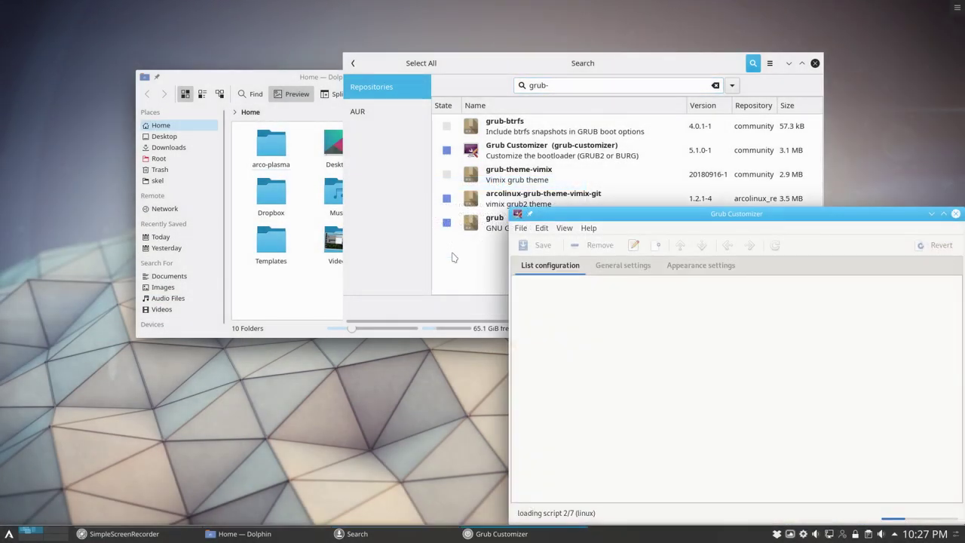
- Set the boot menu theme to Vimix in the appearance settings, save the configuration and close Grub Customizer
click(691, 269)
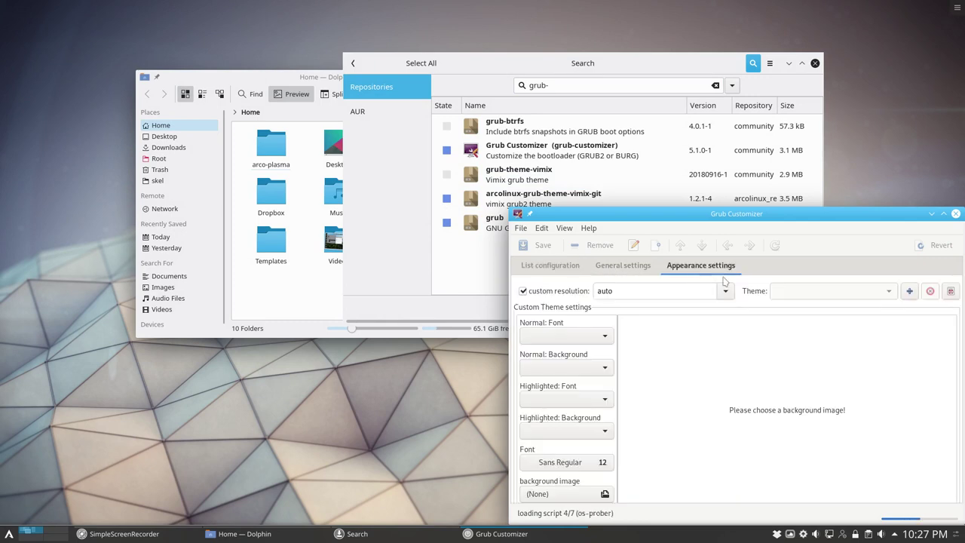
click(815, 295)
click(821, 308)
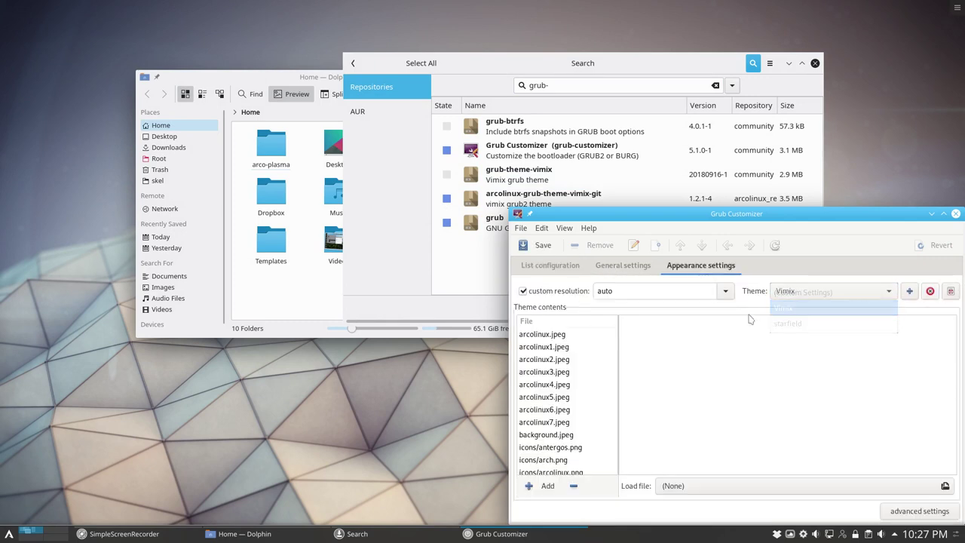
click(541, 248)
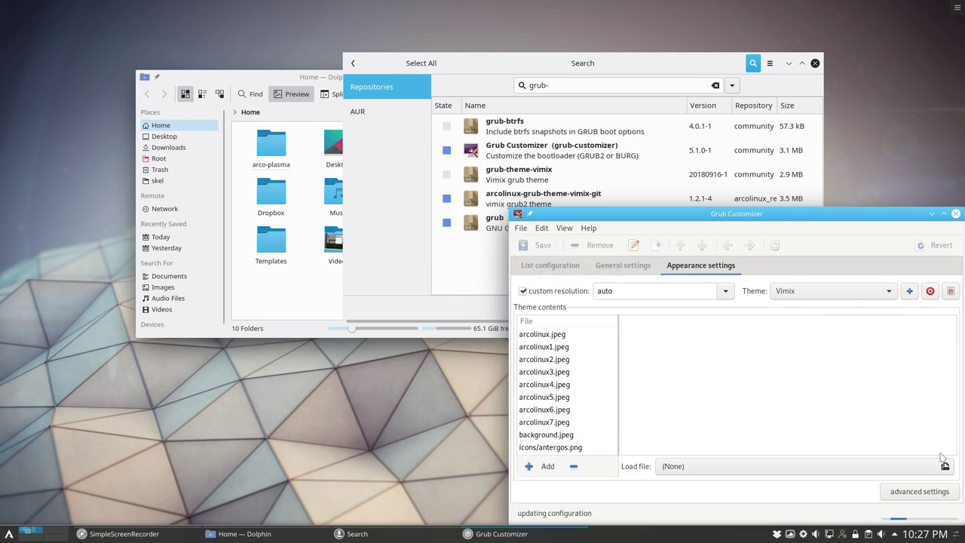
click(955, 213)
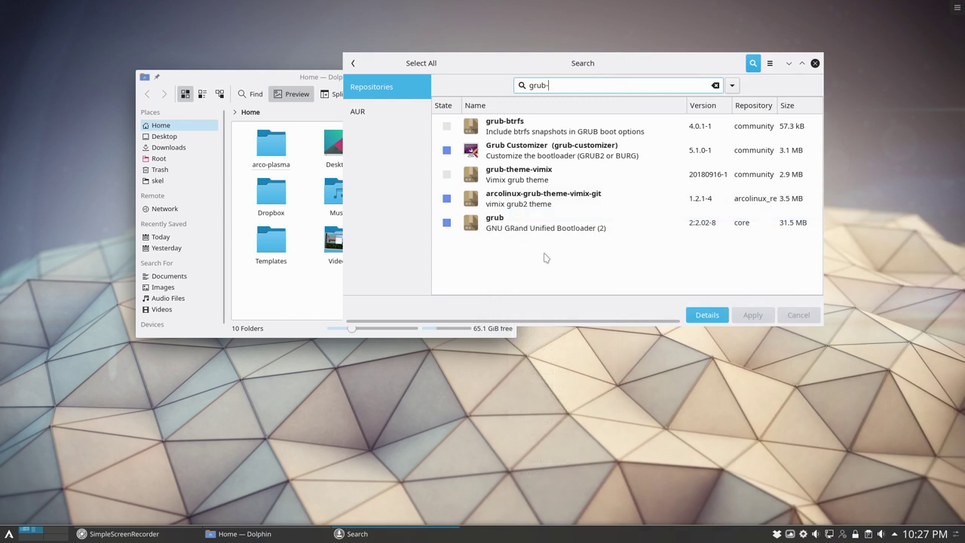
- Search the packages for plasma again and move the package manager window up and to the left
key(ctrl+a)
text(plasma)
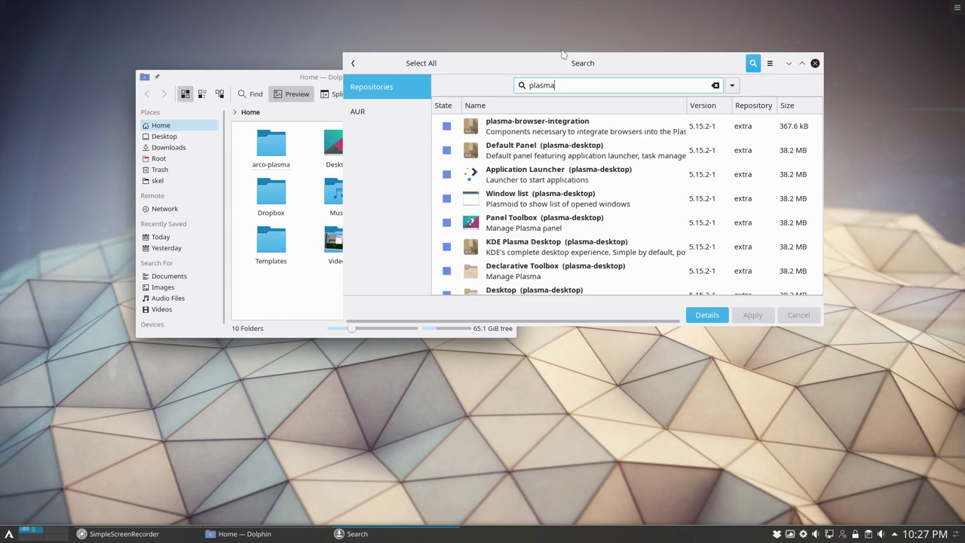
drag(562, 54, 434, 27)
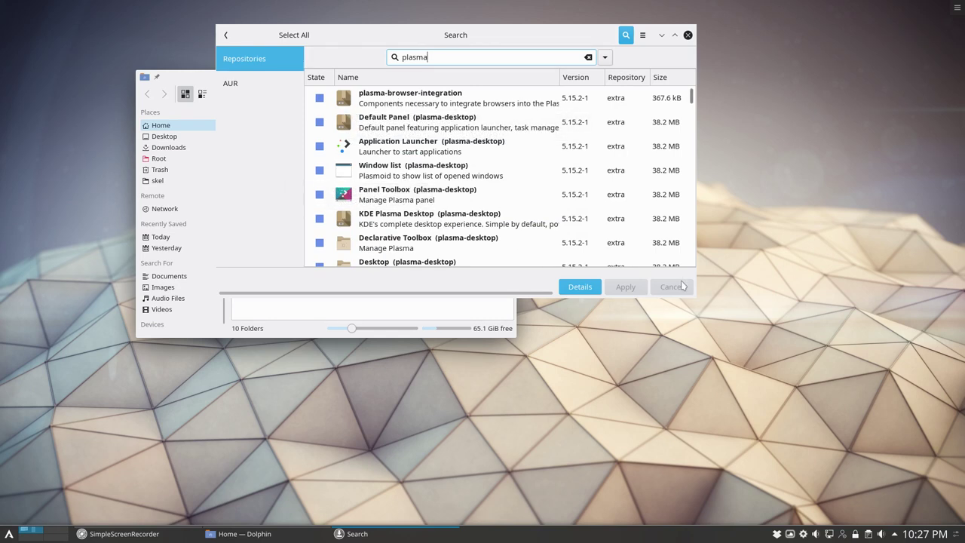
- Maximize the package manager window and search the packages for arcolinux-
click(674, 35)
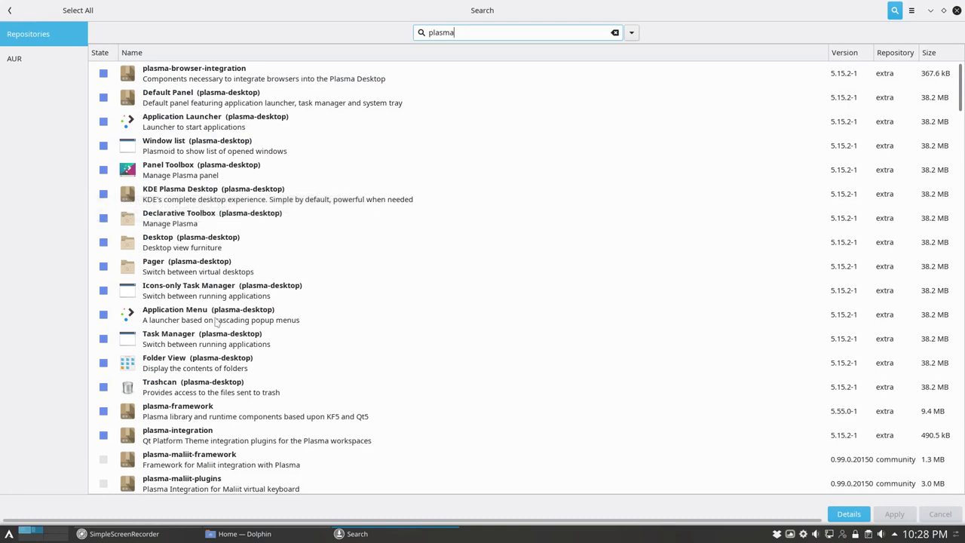
click(351, 321)
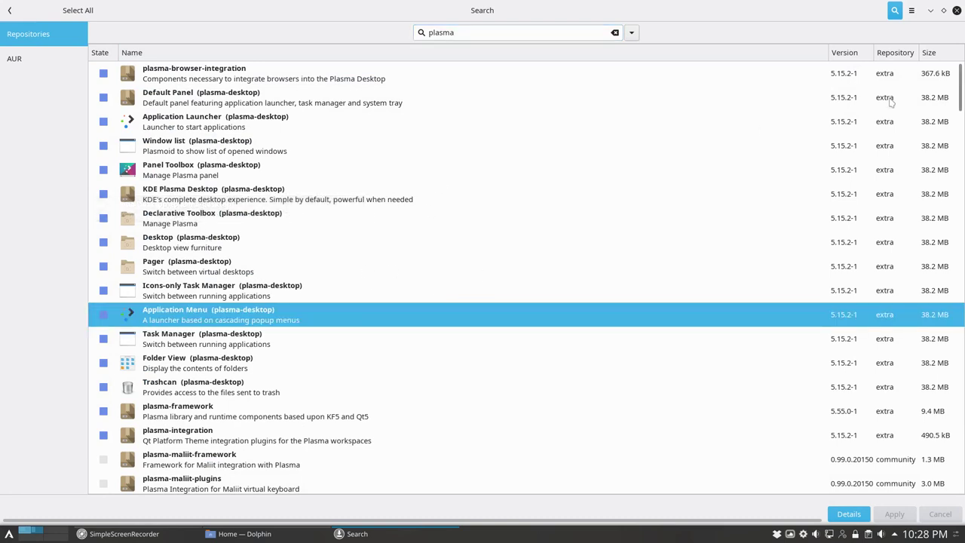
drag(961, 106, 962, 153)
drag(488, 36, 388, 34)
text(arcolinux-)
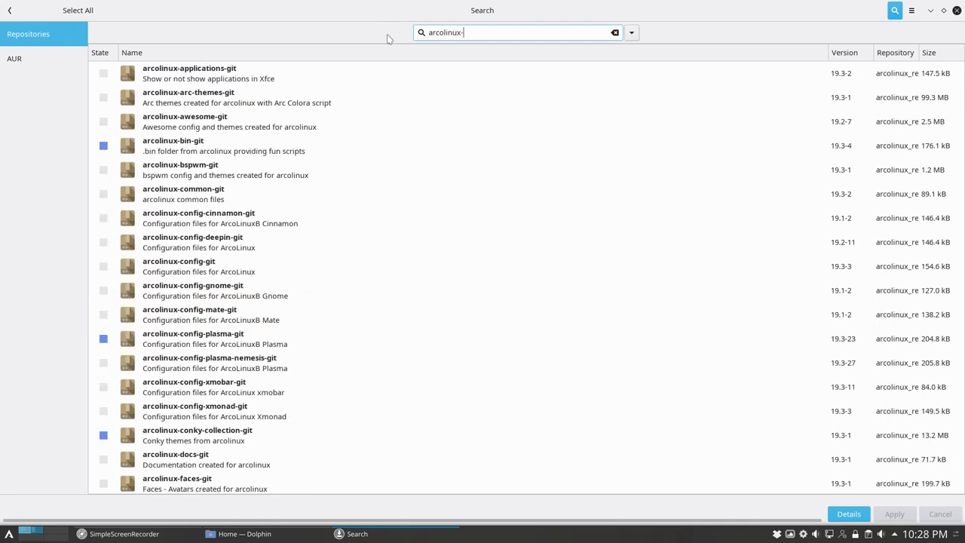
- Leave the search results and list the packages of the arcolinux_repo repository
click(11, 12)
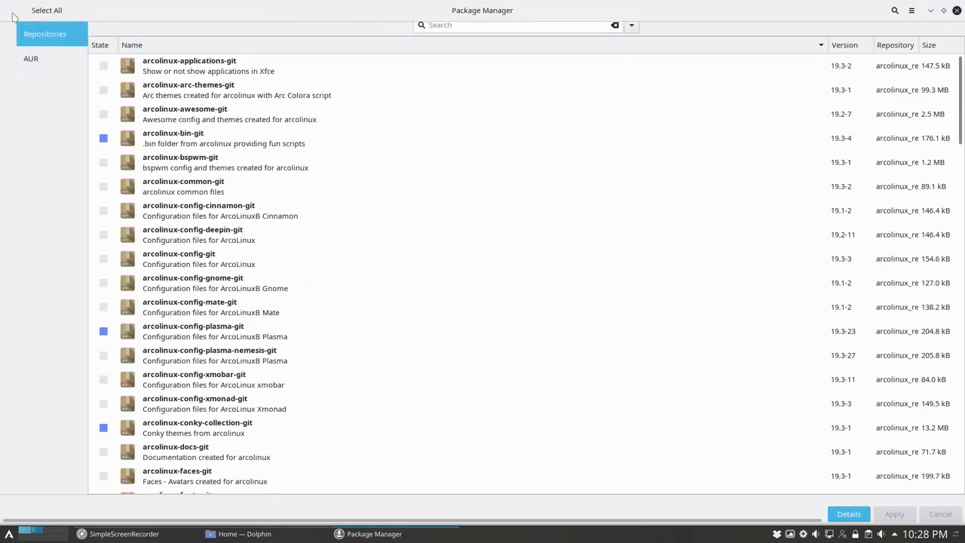
click(45, 80)
click(66, 135)
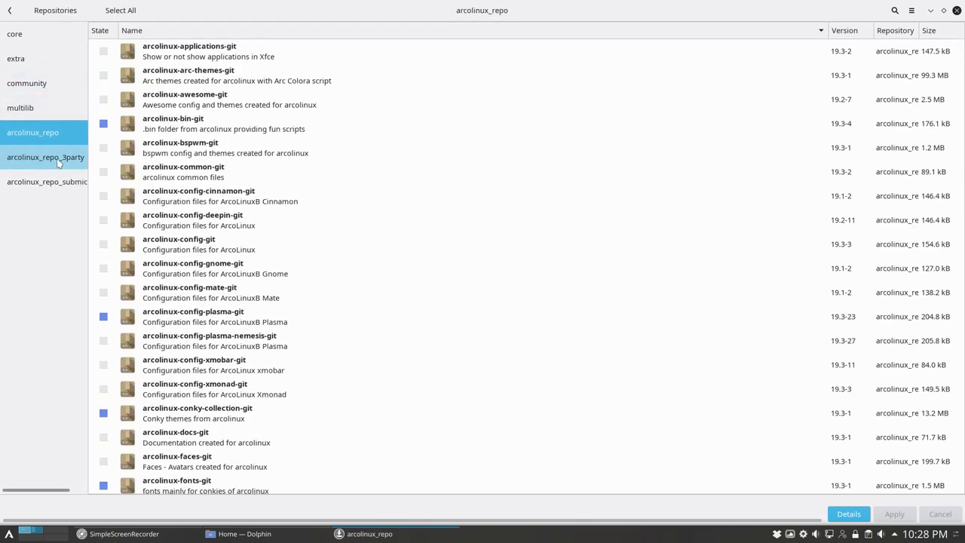
click(59, 160)
click(47, 133)
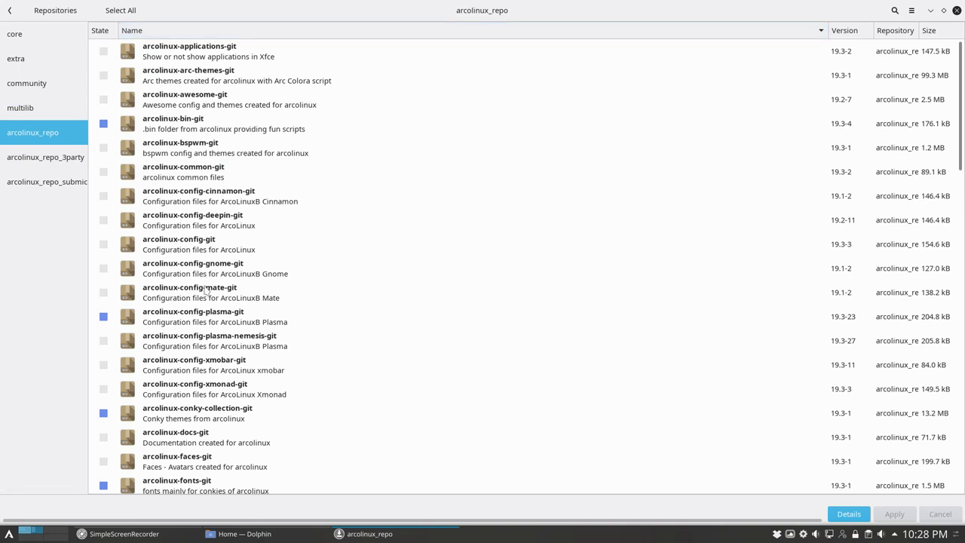
- Examine the install state of the arcolinux_repo packages from the Plasma configs through the Vimix GRUB theme and LightDM greeters to arcolinux-nitrogen-git
click(253, 315)
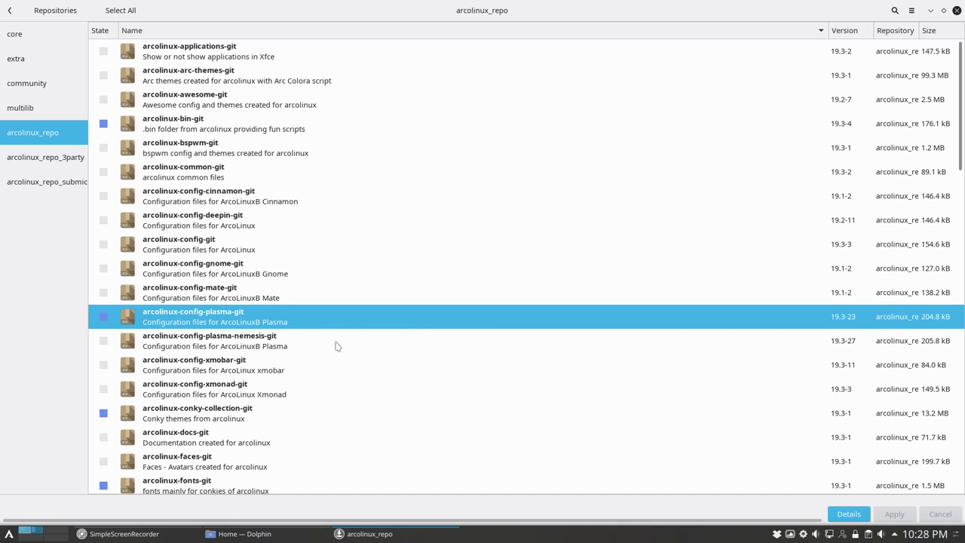
click(202, 348)
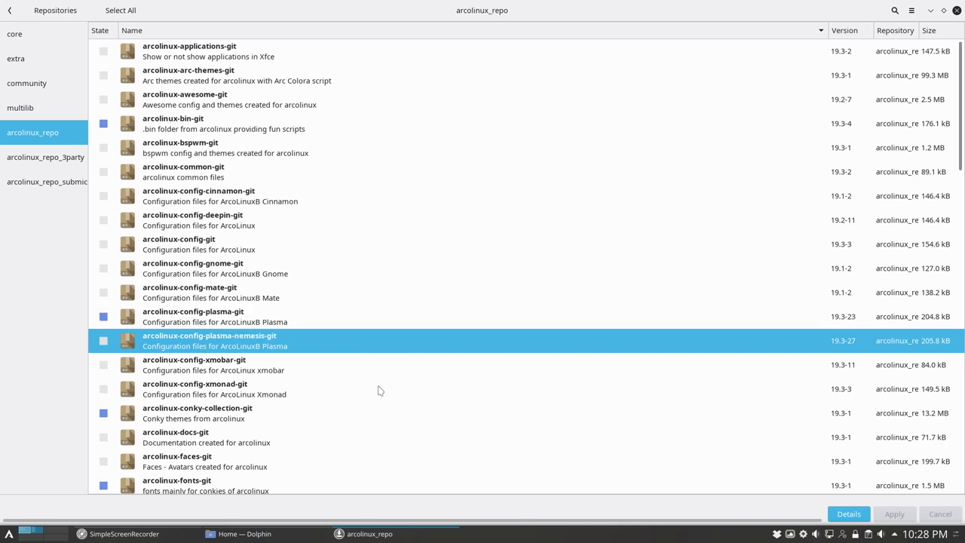
drag(961, 167, 958, 239)
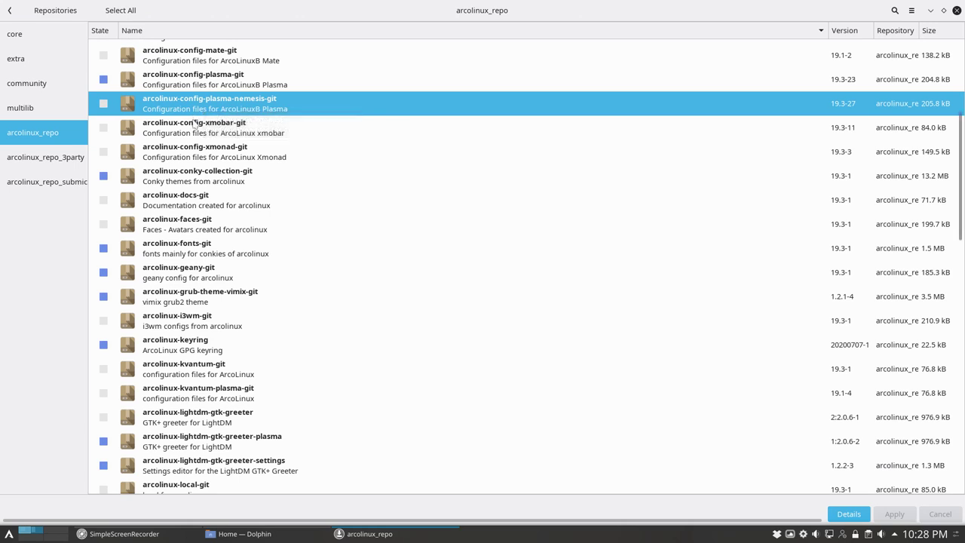
click(209, 305)
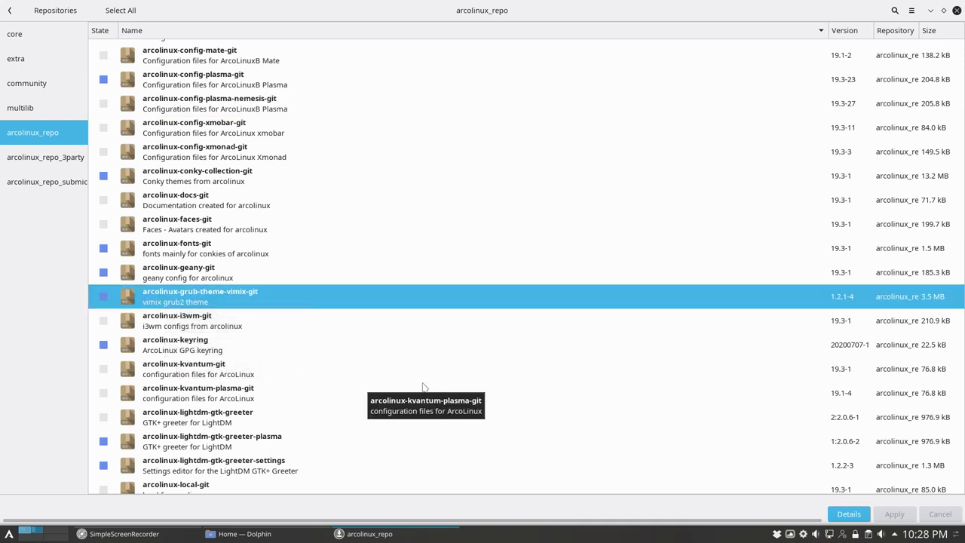
drag(960, 230, 960, 309)
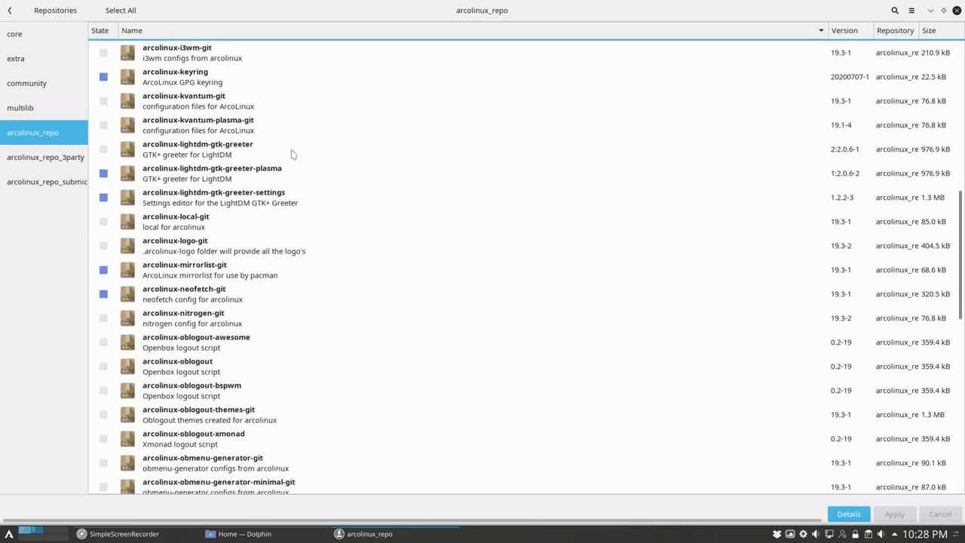
click(260, 133)
click(242, 184)
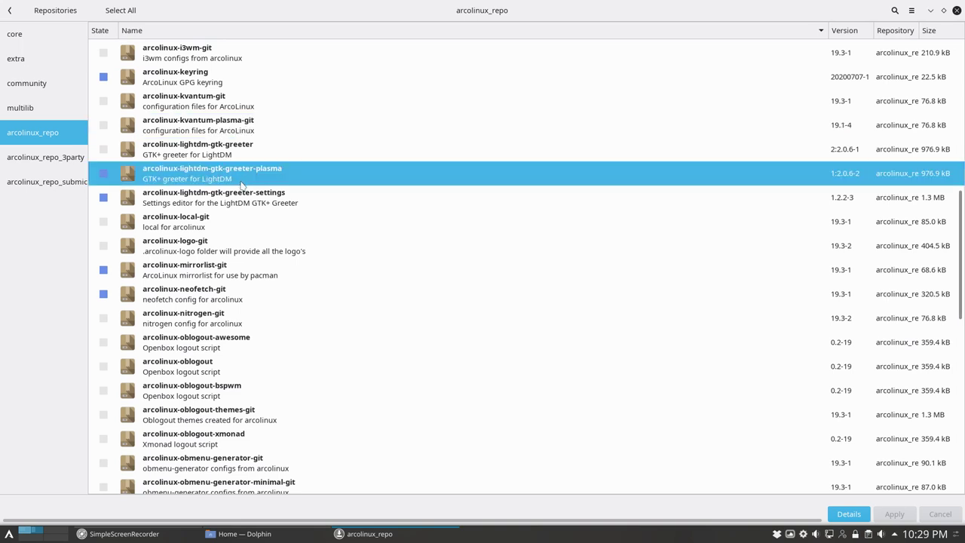
click(220, 319)
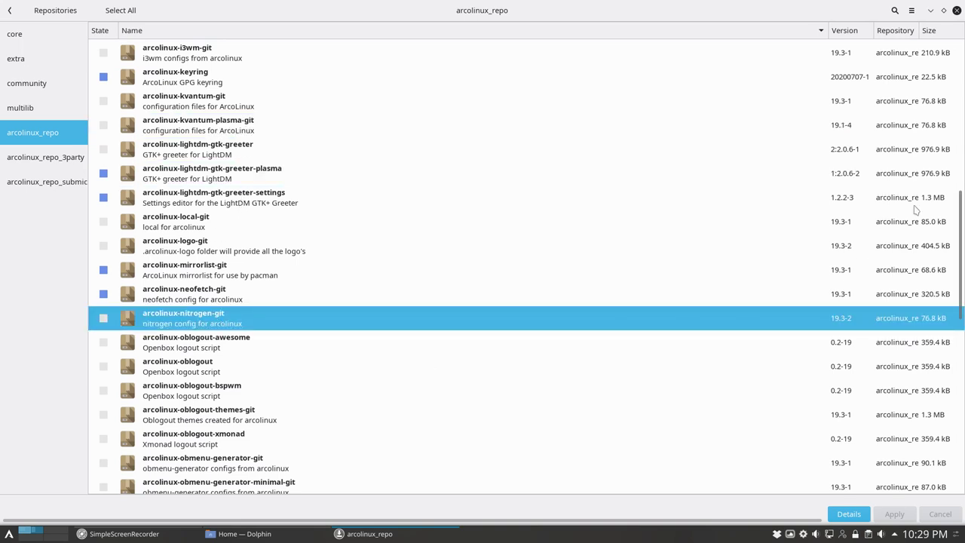
- Review the remaining arcolinux_repo packages, including the plank, qt5, tint2 and xfce entries, to the list's end and close the package manager
scroll(959, 238, down, 3)
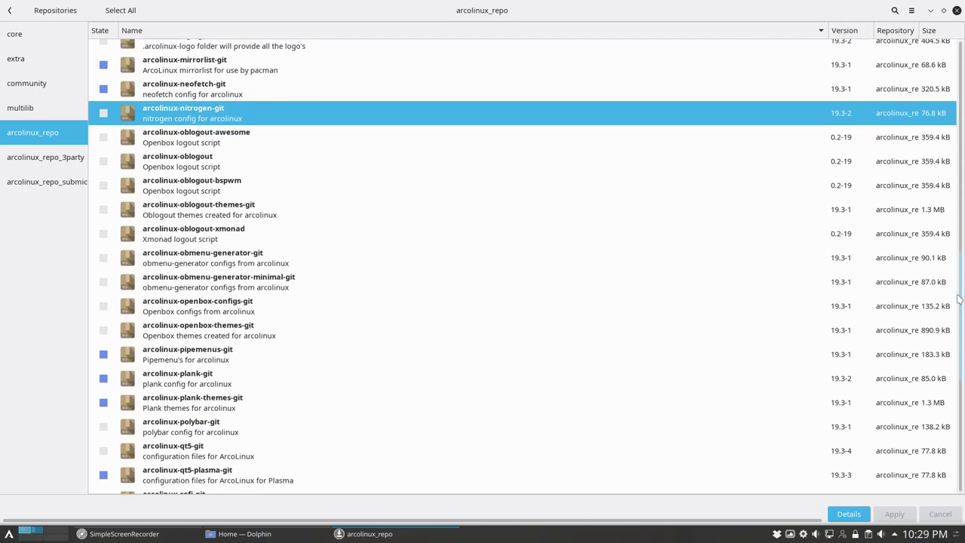
scroll(959, 299, down, 1)
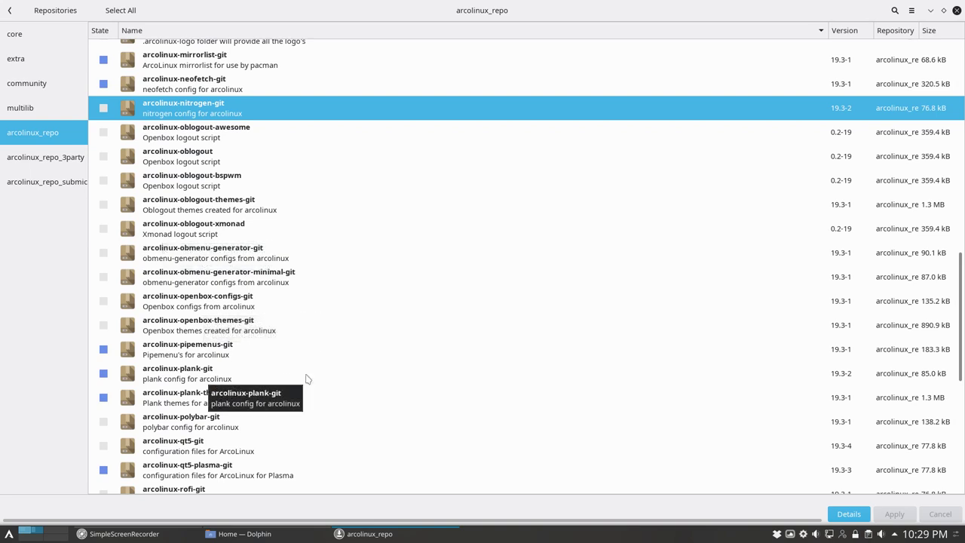
drag(955, 345, 959, 443)
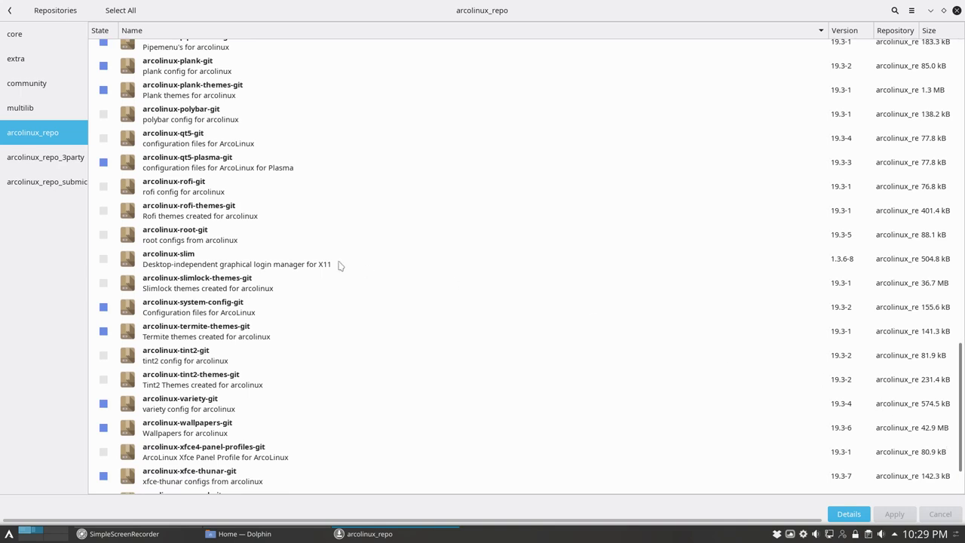
click(192, 140)
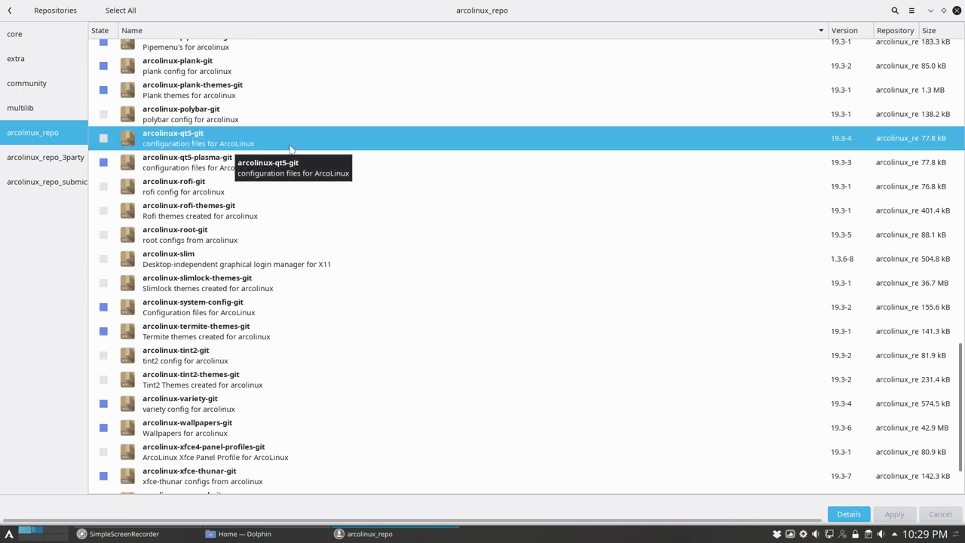
click(185, 166)
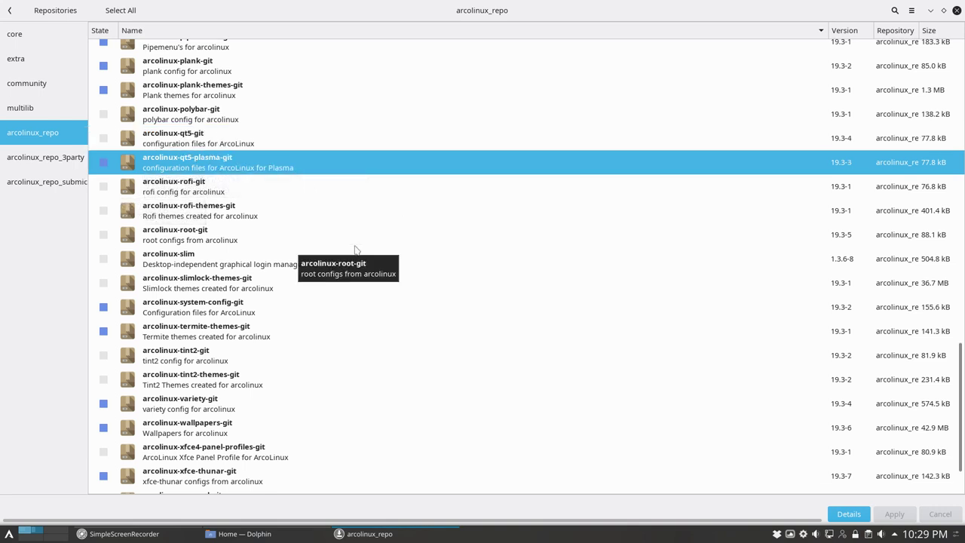
click(315, 382)
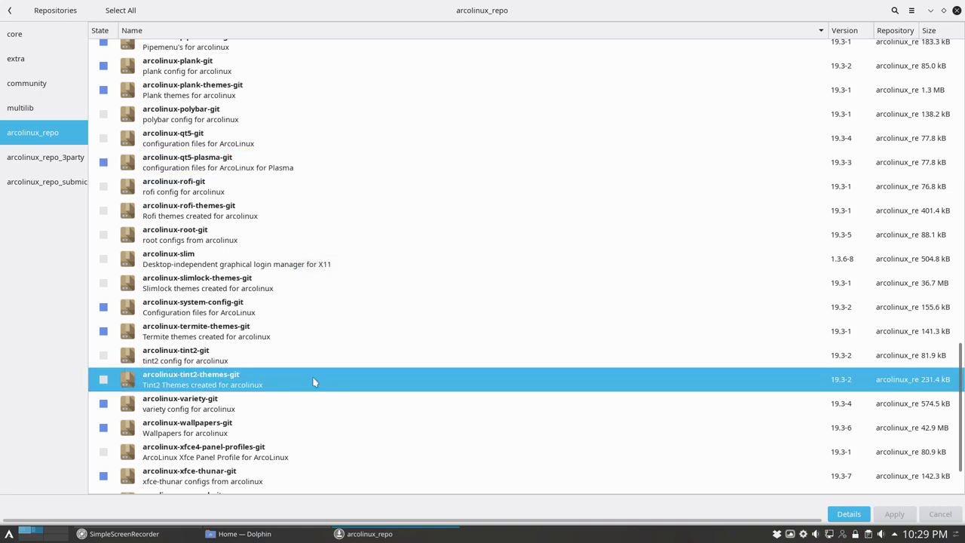
click(344, 462)
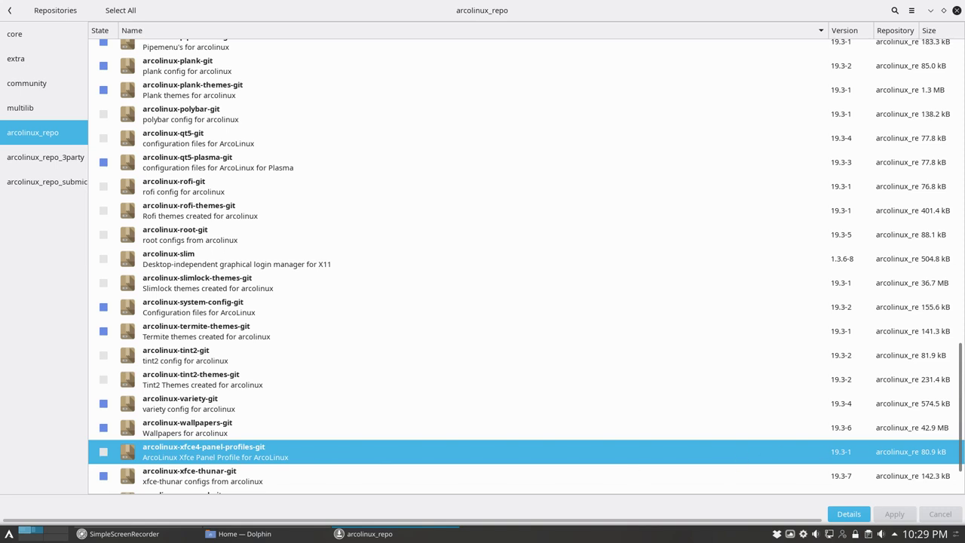
scroll(959, 459, down, 3)
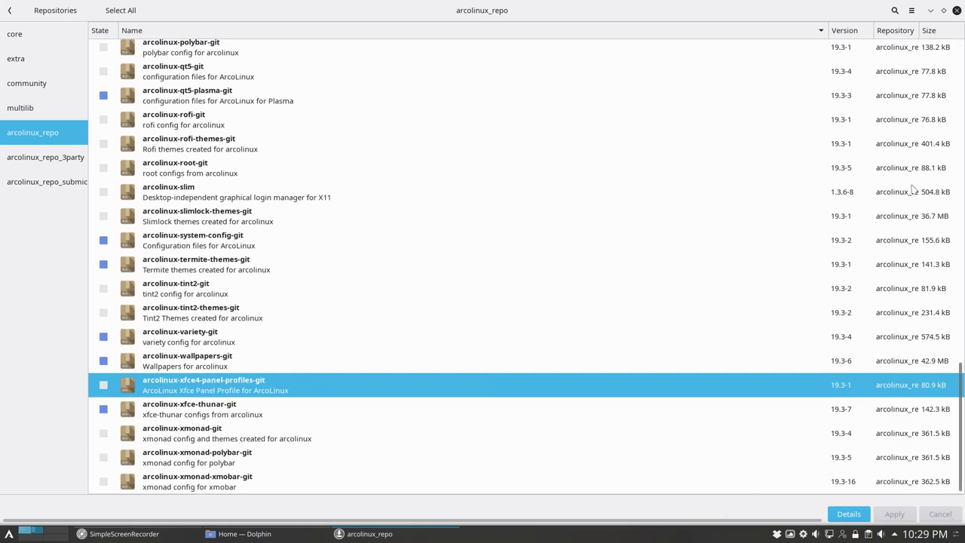
click(956, 9)
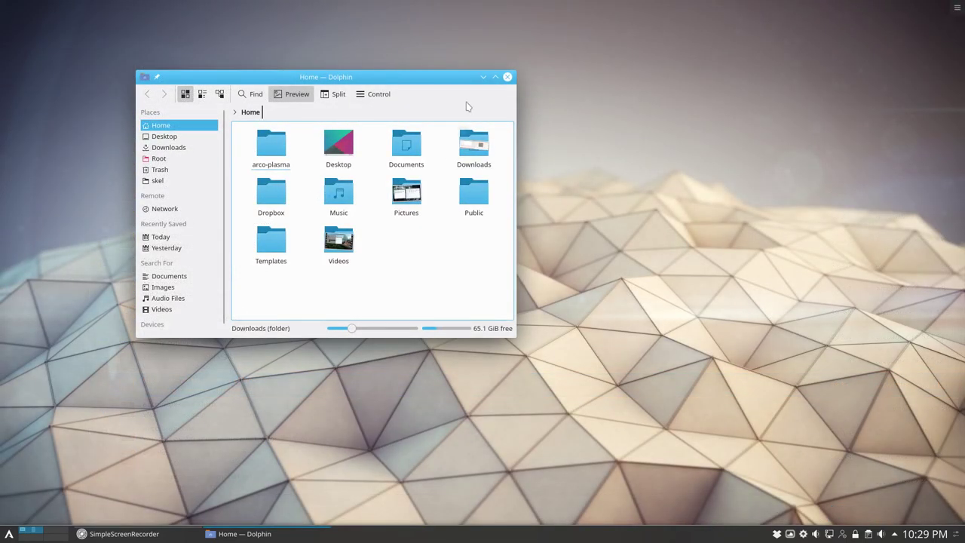